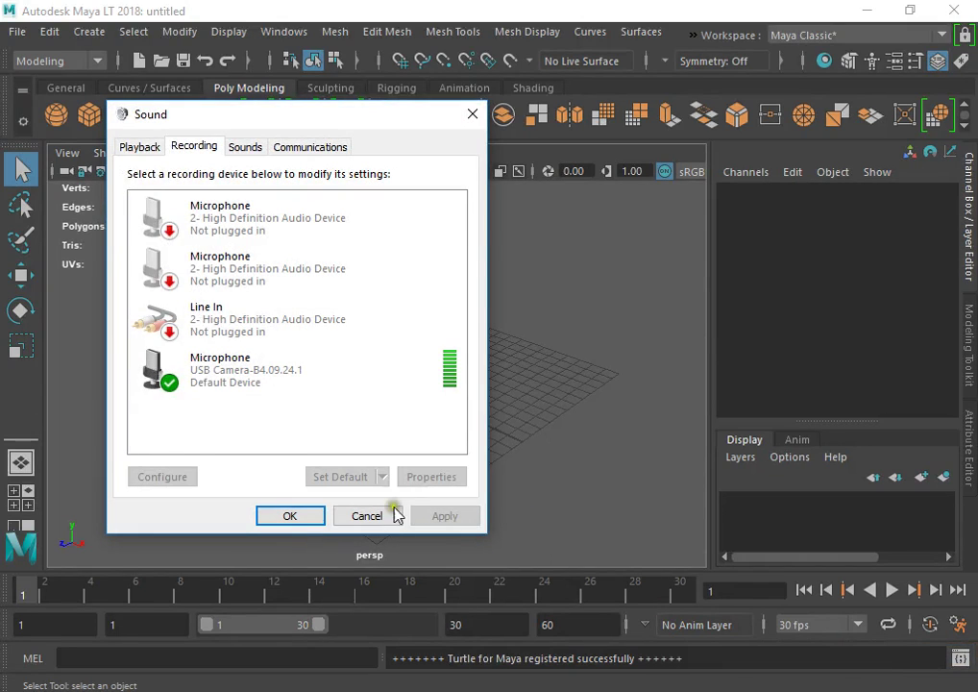
# Step: Close the Sound settings and turn on interactive creation for polygon primitives
pyautogui.click(290, 516)
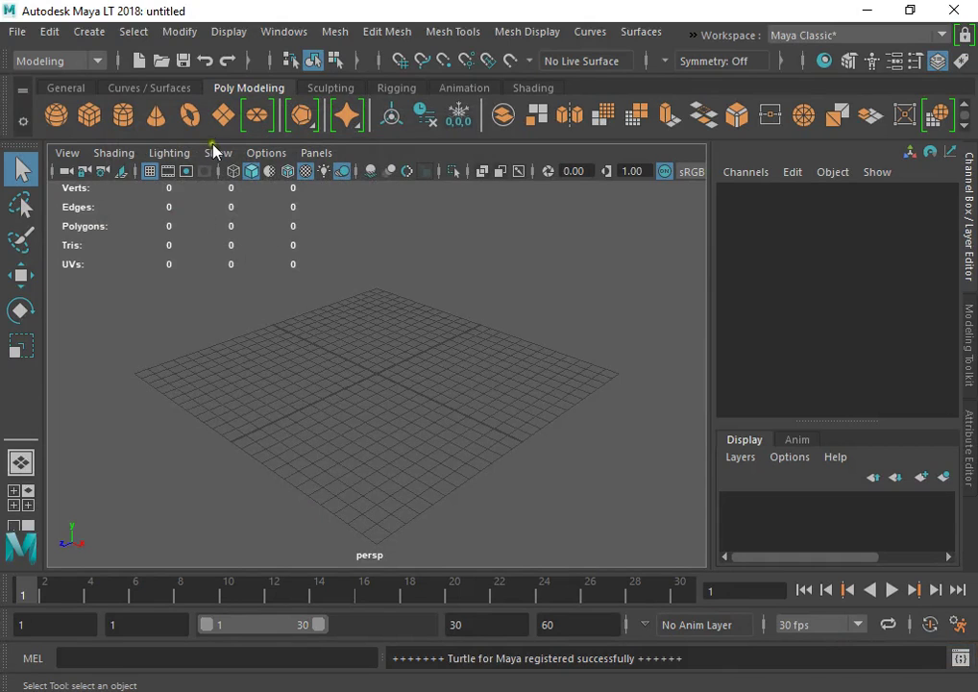
pyautogui.click(227, 35)
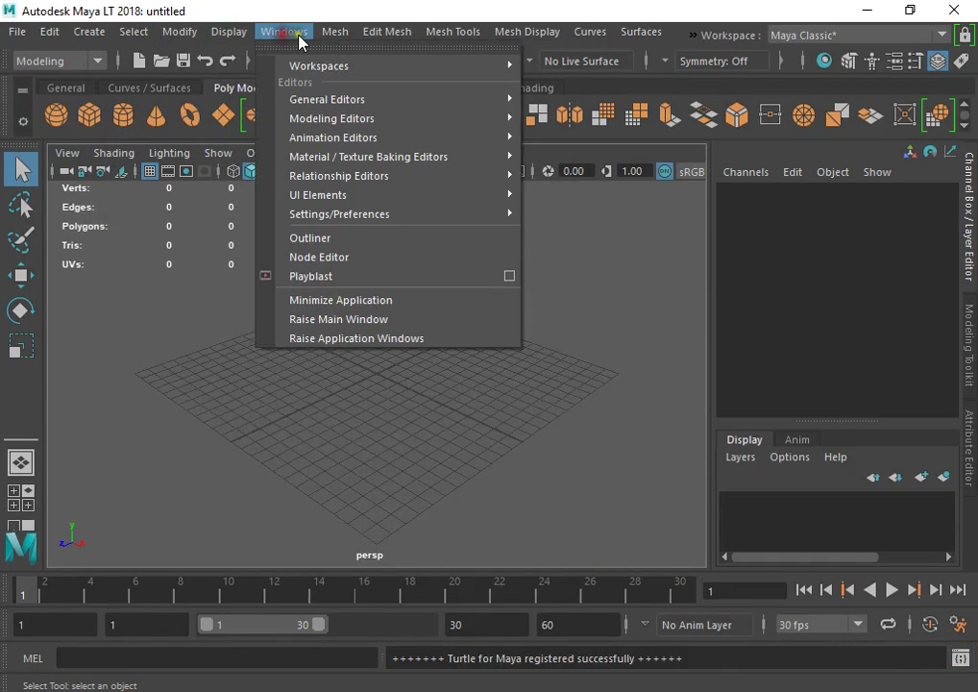
pyautogui.moveTo(90, 41)
pyautogui.moveTo(179, 99)
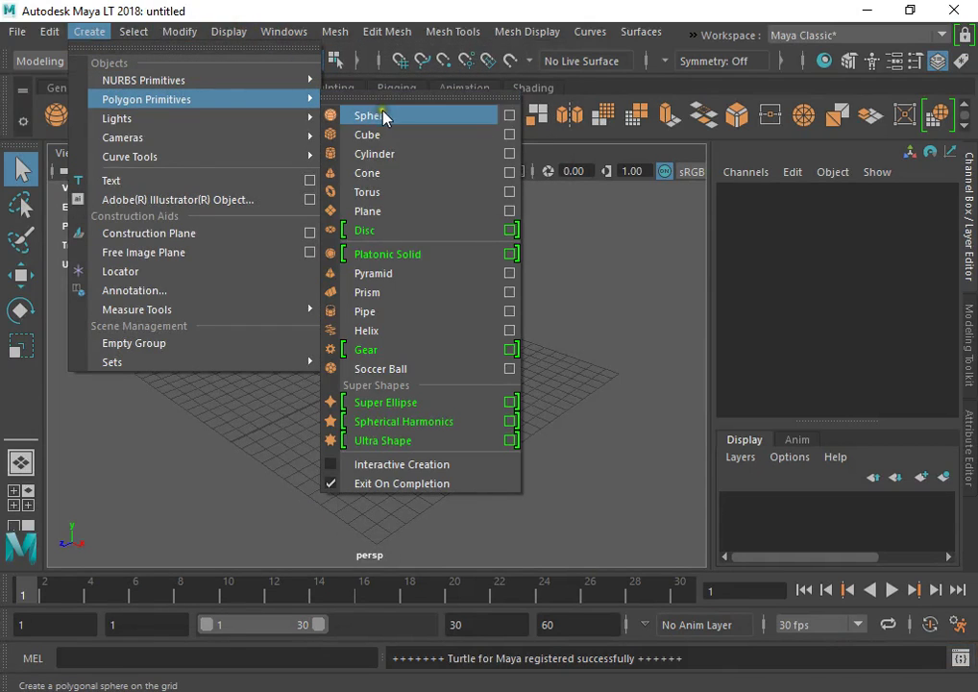
pyautogui.click(386, 467)
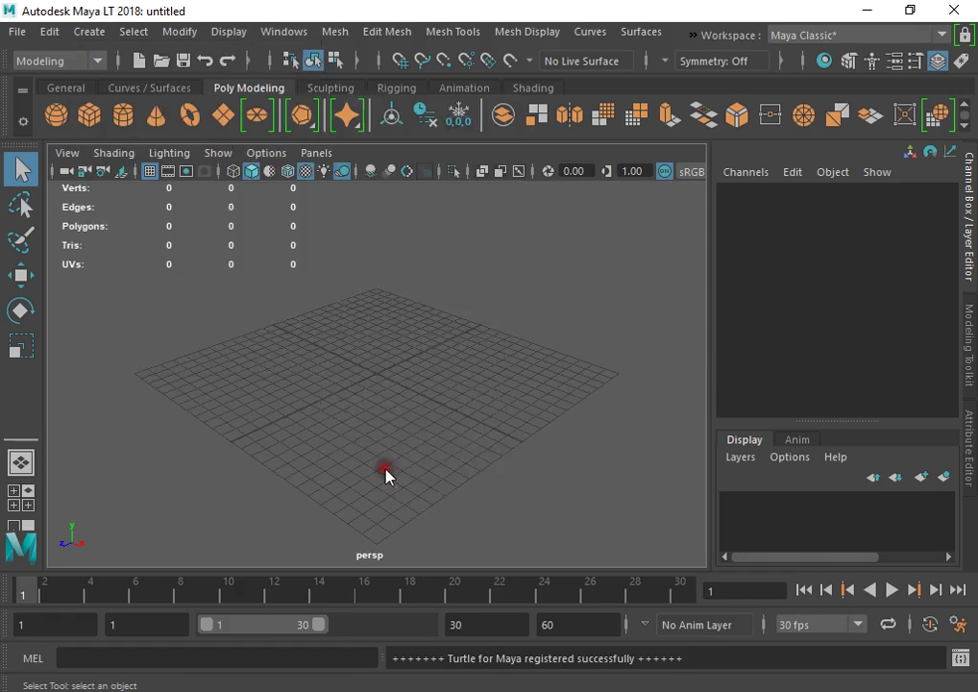
# Step: Draw a large, thin polygon cube on the grid as the floor, centred at about X -3.2, Z -1.6
pyautogui.press('g')
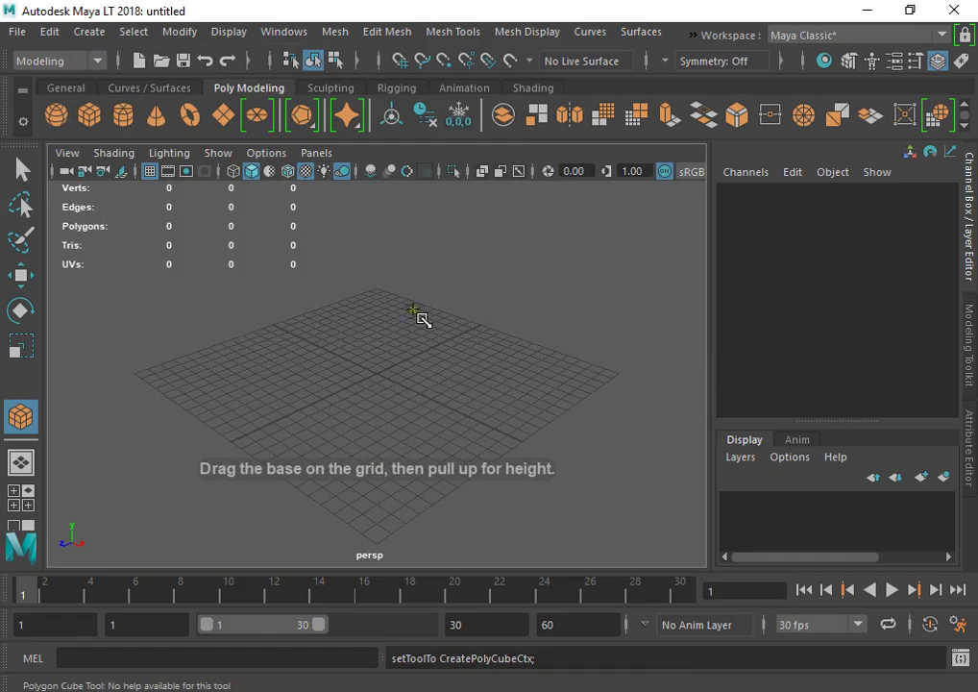
pyautogui.moveTo(325, 311); pyautogui.dragTo(398, 448)
pyautogui.moveTo(387, 353)
pyautogui.mouseDown()
pyautogui.moveTo(389, 363)
pyautogui.moveTo(393, 339)
pyautogui.moveTo(502, 345)
pyautogui.moveTo(500, 376)
pyautogui.moveTo(421, 334)
pyautogui.moveTo(498, 323)
pyautogui.moveTo(452, 349)
pyautogui.moveTo(393, 342)
pyautogui.mouseUp()
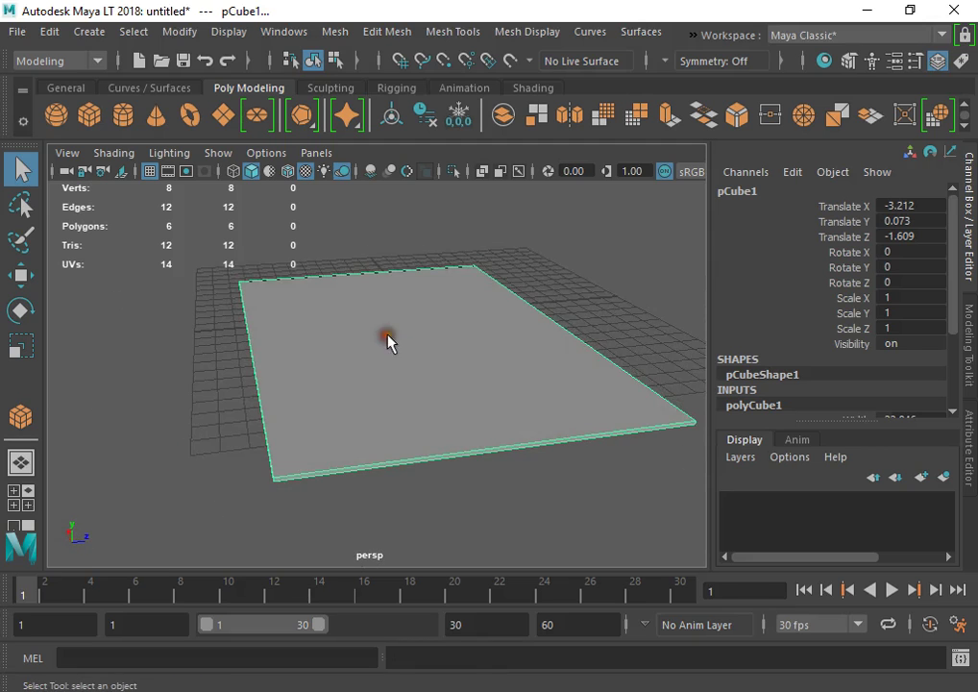
# Step: Duplicate the floor slab, raise the copy to about Y 2.36 and set its X rotation to 90
pyautogui.hotkey('ctrl', 'd')
pyautogui.press('w')
pyautogui.moveTo(404, 273); pyautogui.dragTo(297, 326)
pyautogui.press('e')
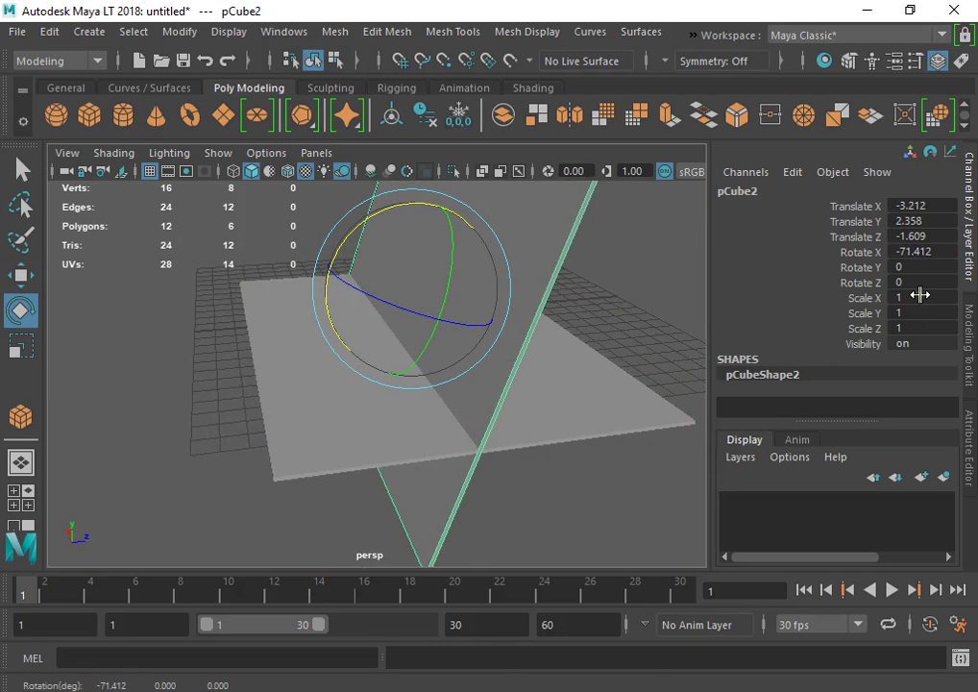
pyautogui.click(933, 252)
pyautogui.write('90')
pyautogui.press('Return')
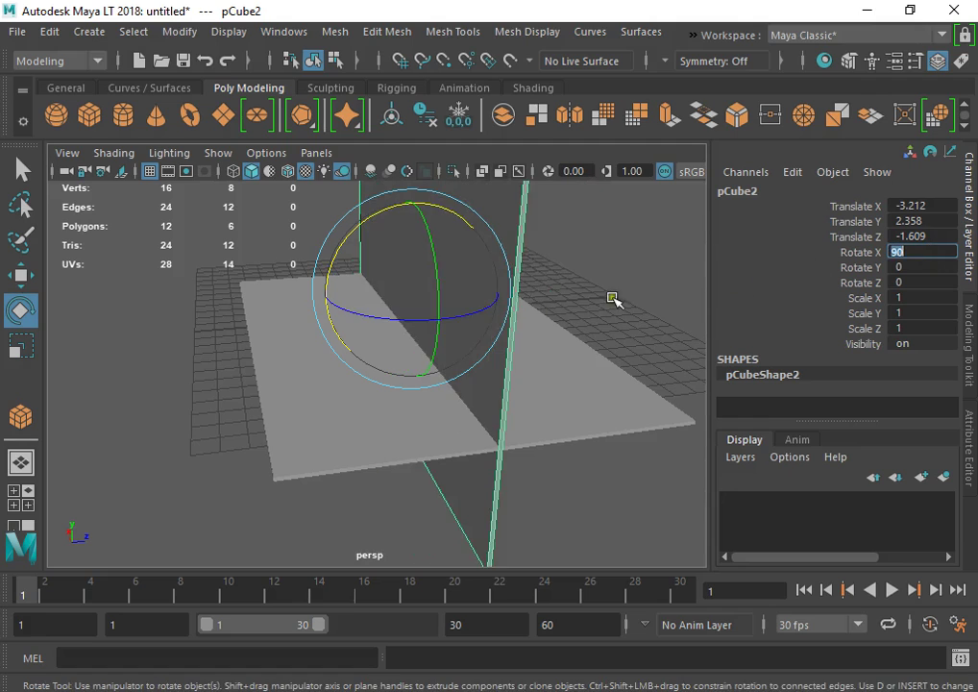
# Step: Scale the upright wall to about 0.413 in Z and place it on the floor's edge at about Z -9.32, with its pivot at the lower corner
pyautogui.press('r')
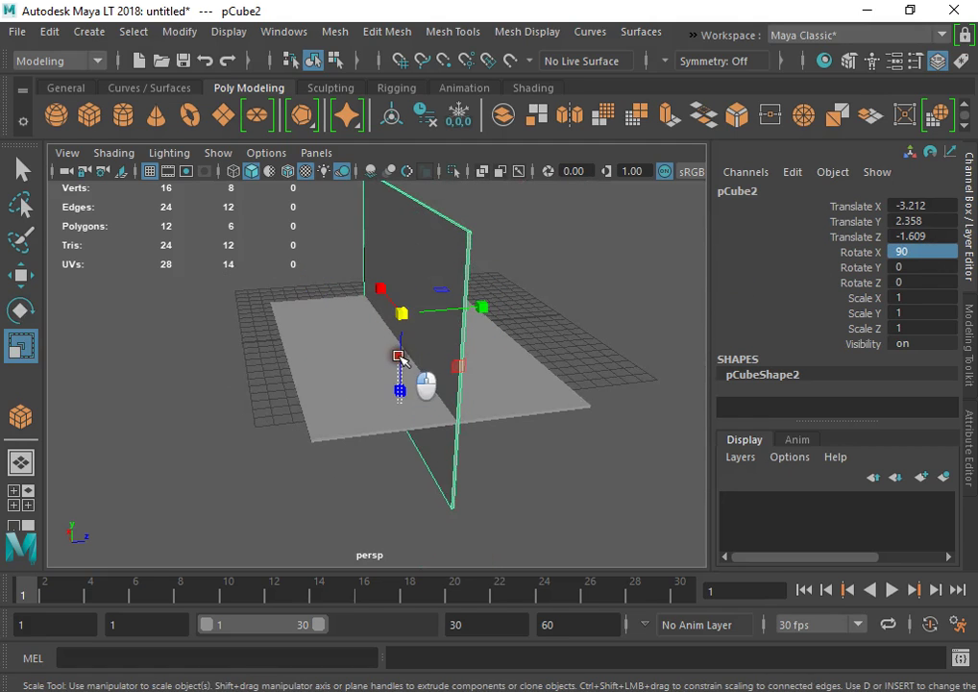
pyautogui.click(394, 389)
pyautogui.hotkey('ctrl', 'z')
pyautogui.moveTo(400, 384); pyautogui.dragTo(313, 544)
pyautogui.press('w')
pyautogui.press('f')
pyautogui.press('d')
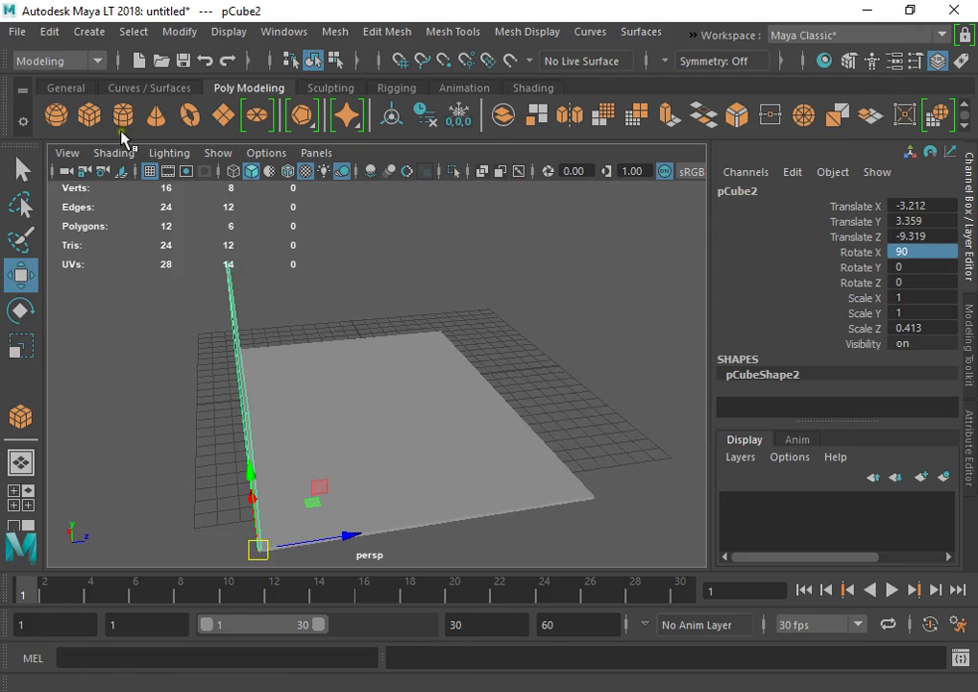
# Step: Draw a polygon plane on the grid beside the floor and view its back side
pyautogui.click(223, 116)
pyautogui.moveTo(591, 322); pyautogui.dragTo(598, 478)
pyautogui.keyDown('alt'); pyautogui.moveTo(639, 317); pyautogui.dragTo(516, 209); pyautogui.keyUp('alt')
# Step: Turn on backface culling for the perspective view
pyautogui.click(69, 153)
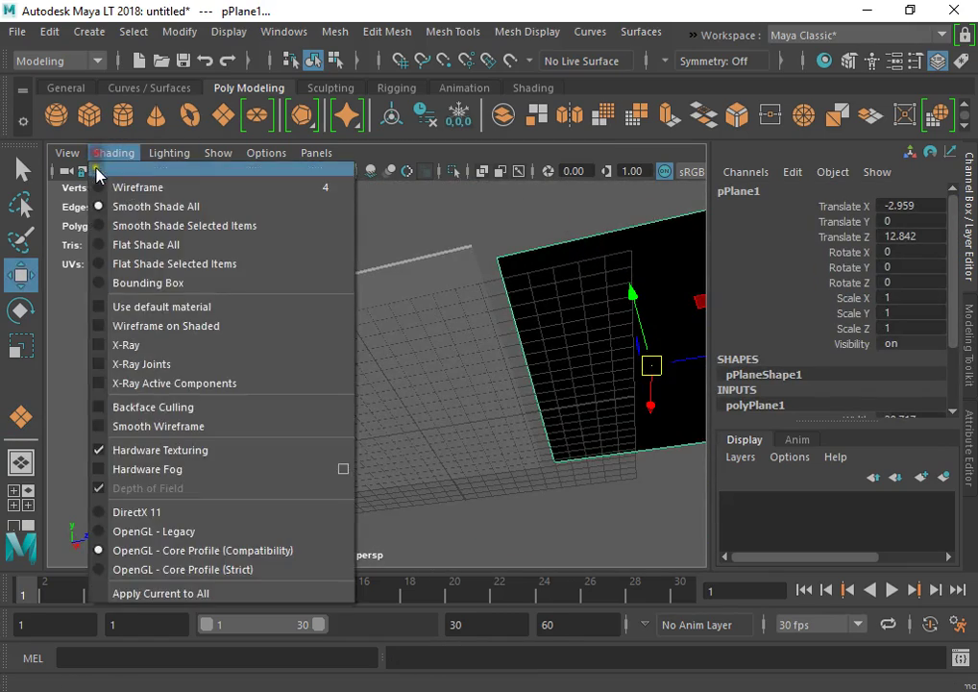
pyautogui.moveTo(115, 153)
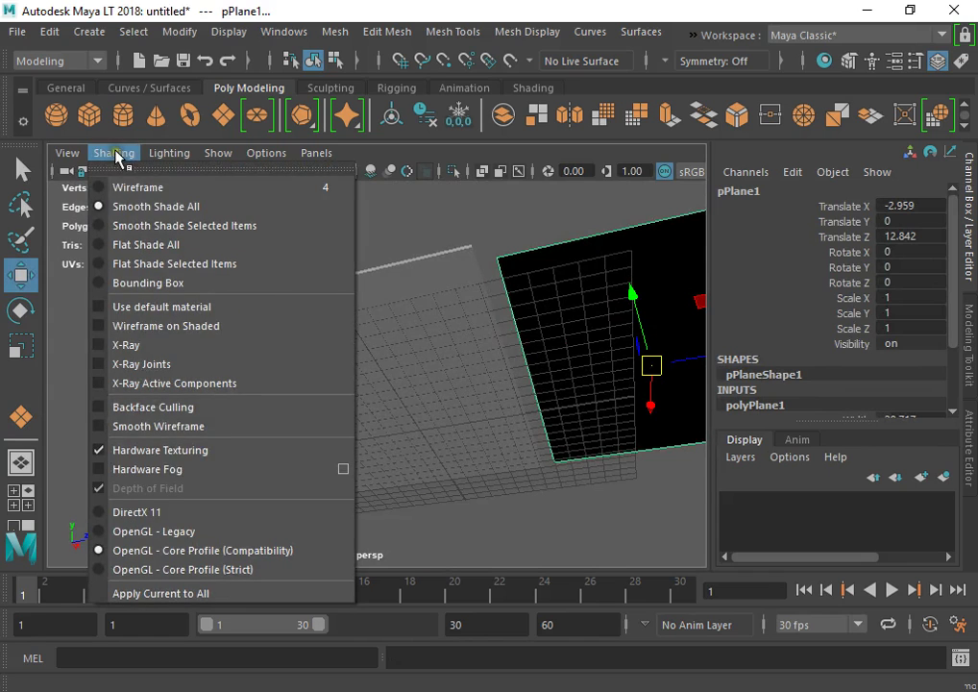
pyautogui.click(109, 407)
pyautogui.moveTo(127, 436)
pyautogui.keyDown('alt'); pyautogui.mouseDown()
pyautogui.moveTo(432, 328)
pyautogui.moveTo(353, 361)
pyautogui.moveTo(338, 397)
pyautogui.moveTo(235, 335)
pyautogui.moveTo(251, 266)
pyautogui.moveTo(394, 436)
pyautogui.moveTo(434, 388)
pyautogui.mouseUp(); pyautogui.keyUp('alt')
# Step: Tilt the test plane freely to examine its front and culled back face, and delete it
pyautogui.press('e')
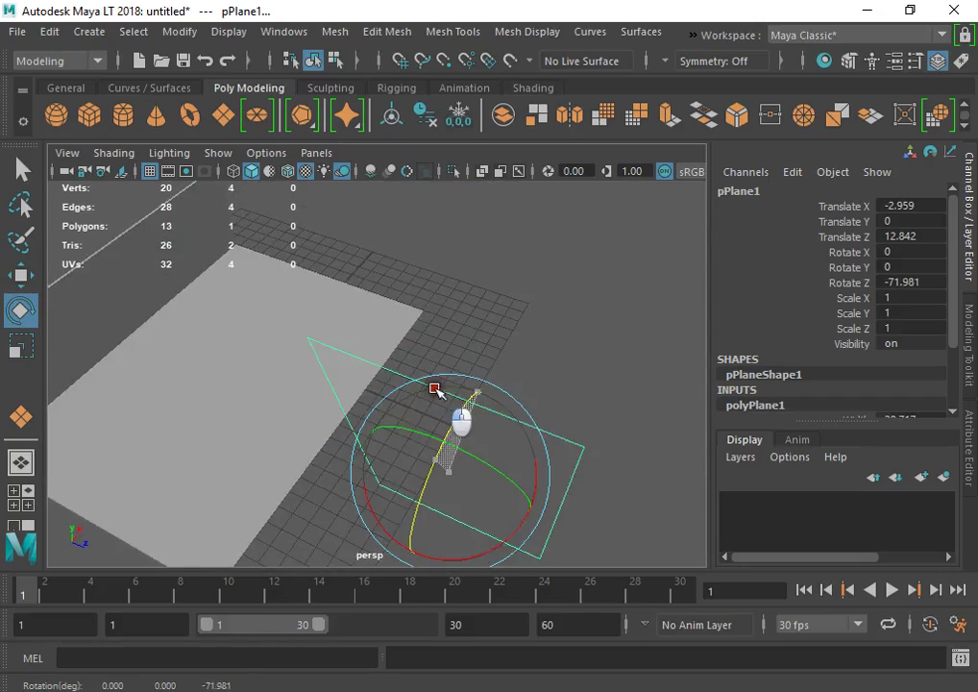
pyautogui.moveTo(490, 278); pyautogui.dragTo(425, 509)
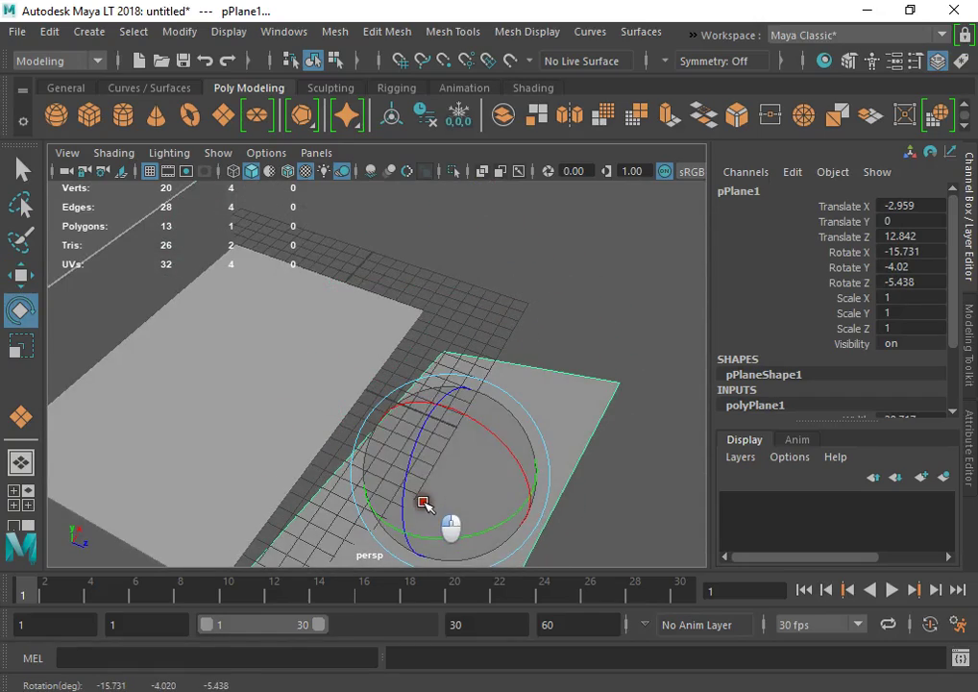
pyautogui.keyDown('alt'); pyautogui.moveTo(426, 509); pyautogui.dragTo(490, 371, button='middle'); pyautogui.keyUp('alt')
pyautogui.keyDown('alt'); pyautogui.moveTo(404, 370); pyautogui.dragTo(500, 363); pyautogui.keyUp('alt')
pyautogui.keyDown('alt'); pyautogui.moveTo(433, 354); pyautogui.dragTo(453, 381, button='middle'); pyautogui.keyUp('alt')
pyautogui.keyDown('alt'); pyautogui.moveTo(454, 381); pyautogui.dragTo(462, 288); pyautogui.keyUp('alt')
pyautogui.keyDown('alt'); pyautogui.moveTo(461, 289); pyautogui.dragTo(409, 305, button='right'); pyautogui.keyUp('alt')
pyautogui.keyDown('alt'); pyautogui.moveTo(407, 306); pyautogui.dragTo(500, 313); pyautogui.keyUp('alt')
pyautogui.keyDown('alt'); pyautogui.moveTo(499, 312); pyautogui.dragTo(532, 423, button='middle'); pyautogui.keyUp('alt')
pyautogui.keyDown('alt'); pyautogui.moveTo(533, 423); pyautogui.dragTo(519, 281); pyautogui.keyUp('alt')
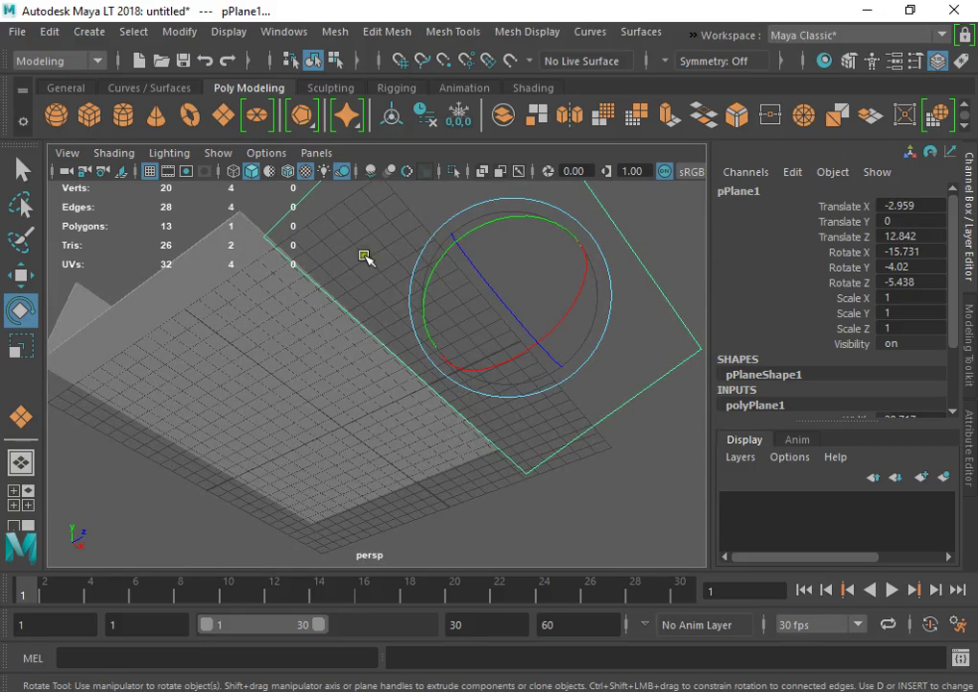
pyautogui.keyDown('alt'); pyautogui.moveTo(366, 258); pyautogui.dragTo(560, 408); pyautogui.keyUp('alt')
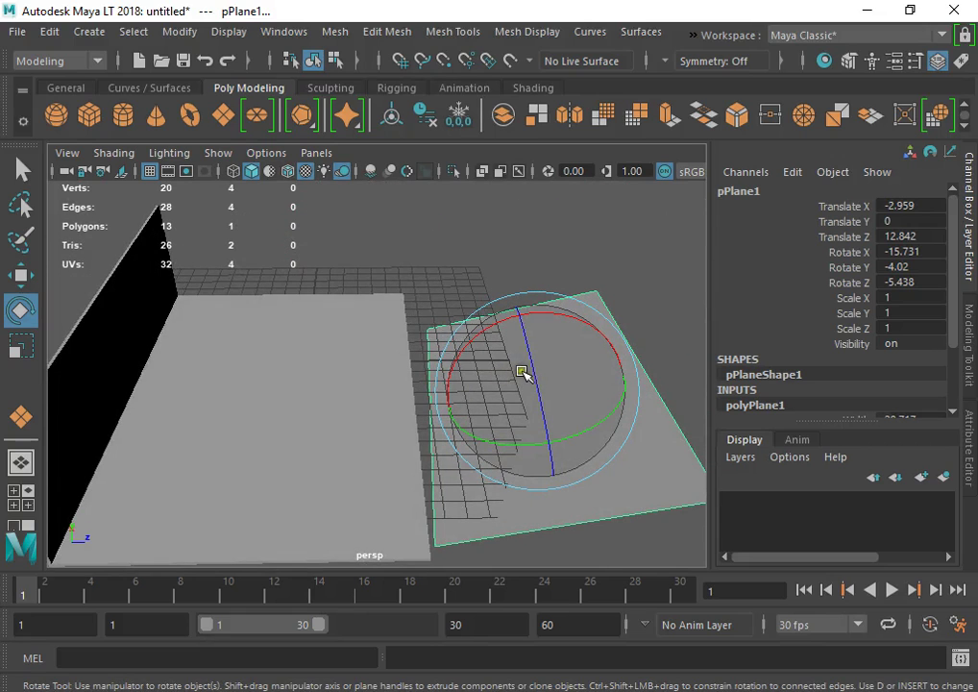
pyautogui.press('w')
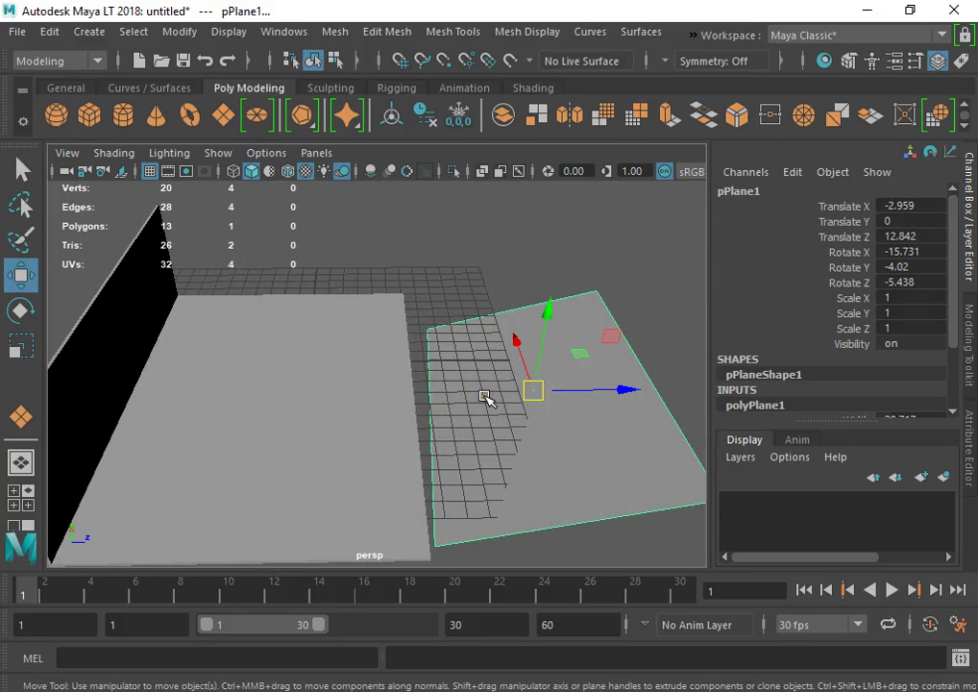
pyautogui.press('Delete')
# Step: Vertex-snap the upright wall to the floor's corner
pyautogui.keyDown('alt'); pyautogui.moveTo(380, 423); pyautogui.dragTo(408, 339); pyautogui.keyUp('alt')
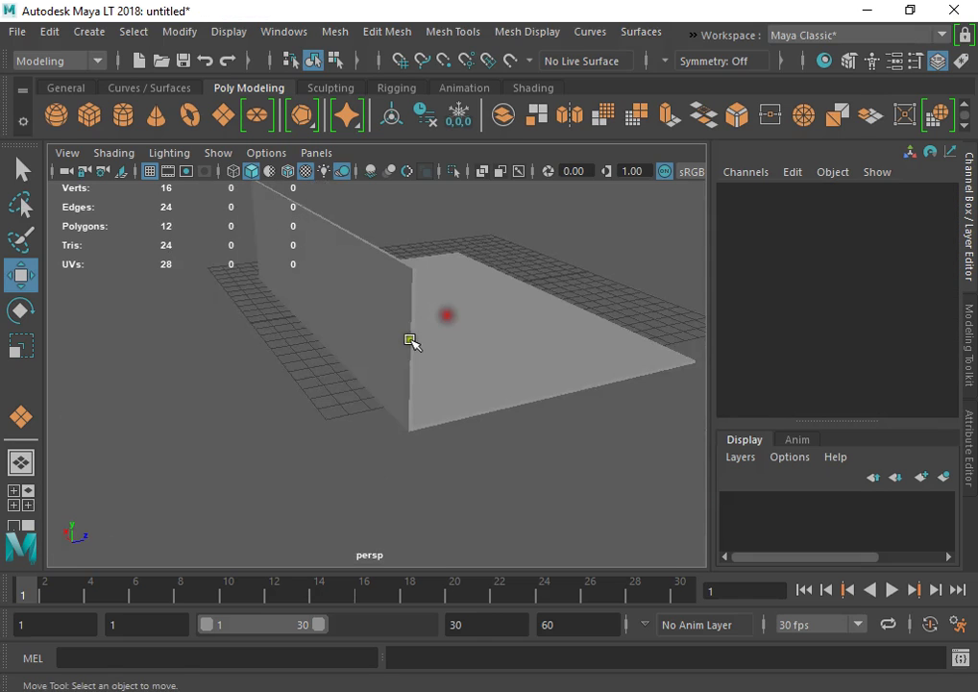
pyautogui.click(408, 338)
pyautogui.keyDown('alt'); pyautogui.moveTo(497, 367); pyautogui.dragTo(433, 323); pyautogui.keyUp('alt')
pyautogui.press('v')
pyautogui.moveTo(209, 368); pyautogui.dragTo(210, 368)
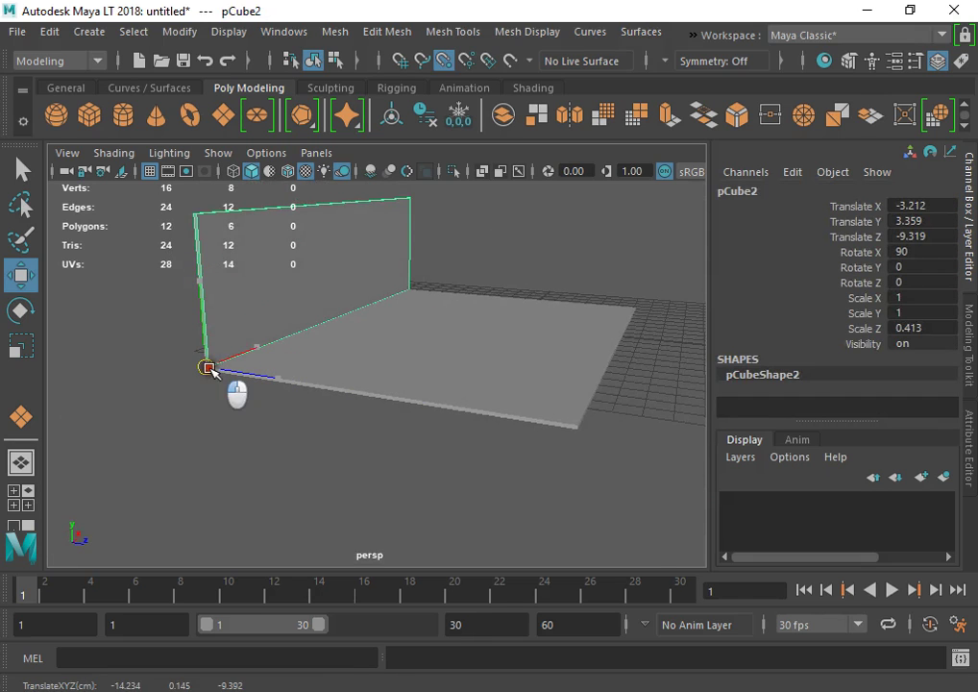
# Step: Lower the wall's height by scaling it to about 0.288 in Z
pyautogui.keyDown('alt'); pyautogui.moveTo(486, 283); pyautogui.dragTo(379, 234); pyautogui.keyUp('alt')
pyautogui.press('r')
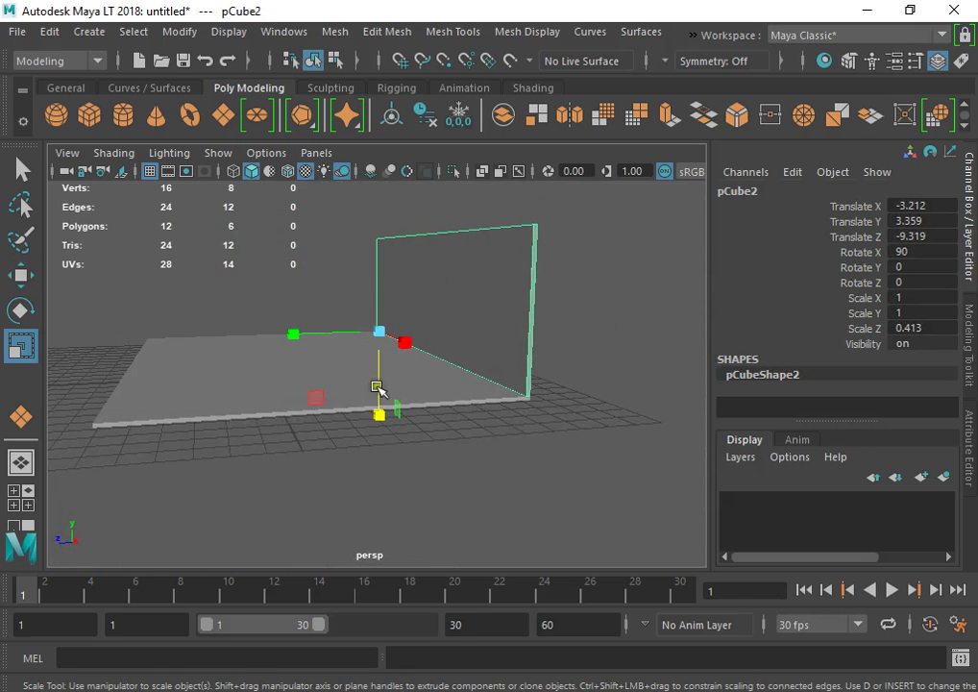
pyautogui.moveTo(377, 387); pyautogui.dragTo(378, 391)
pyautogui.keyDown('alt'); pyautogui.moveTo(318, 395); pyautogui.dragTo(613, 401); pyautogui.keyUp('alt')
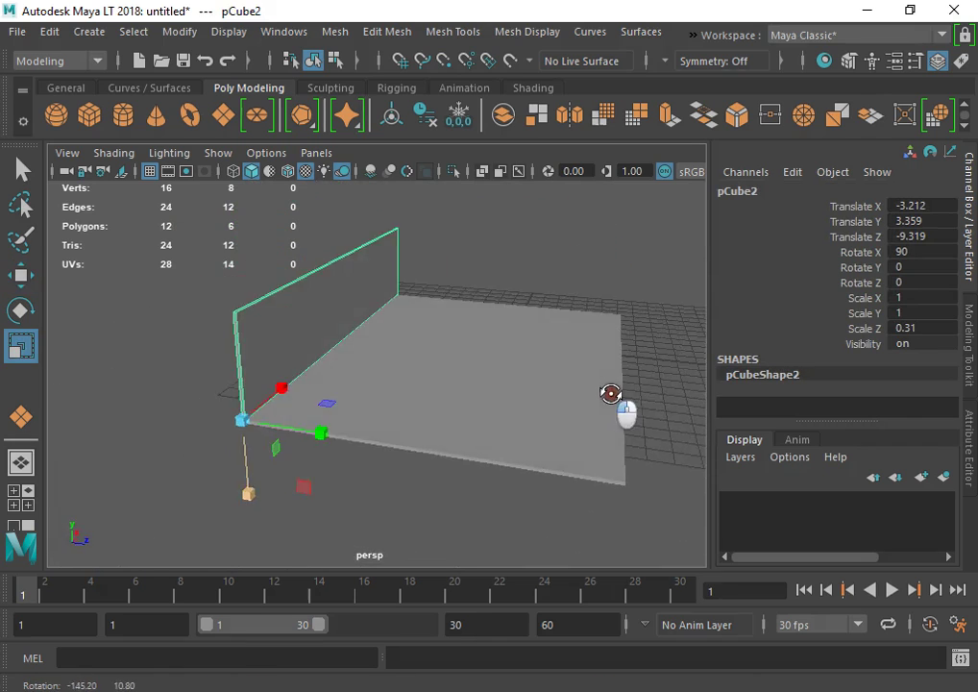
pyautogui.moveTo(247, 490); pyautogui.dragTo(256, 507)
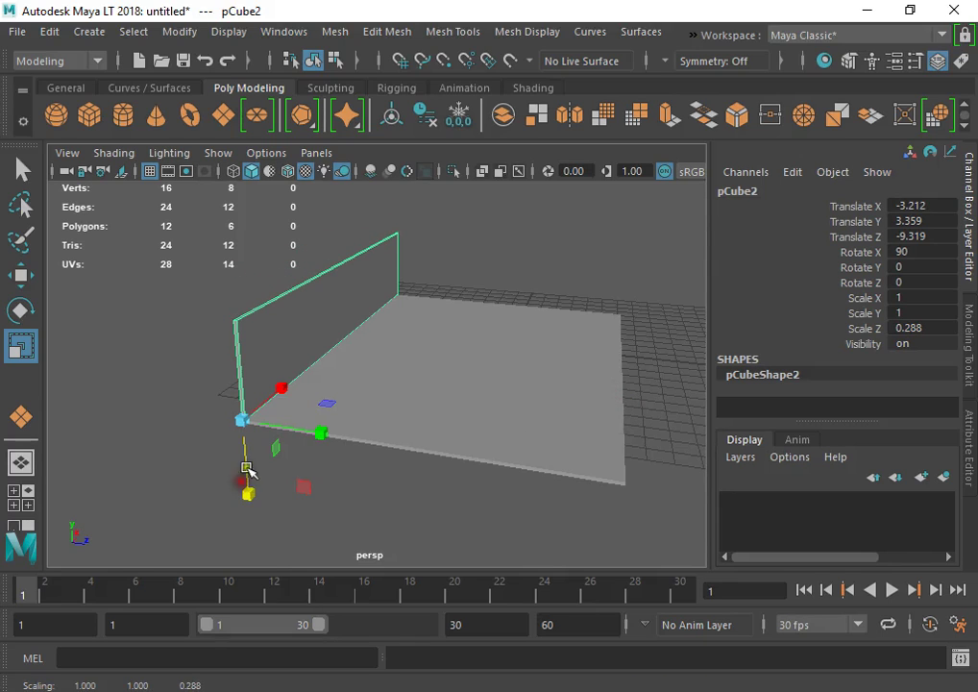
# Step: Duplicate the wall along Z to about -3.68 as a middle partition on the floor
pyautogui.keyDown('alt'); pyautogui.moveTo(327, 317); pyautogui.dragTo(352, 389); pyautogui.keyUp('alt')
pyautogui.press('w')
pyautogui.moveTo(374, 451)
pyautogui.keyDown('shift'); pyautogui.mouseDown()
pyautogui.moveTo(515, 449)
pyautogui.moveTo(505, 384)
pyautogui.moveTo(527, 390)
pyautogui.mouseUp(); pyautogui.keyUp('shift')
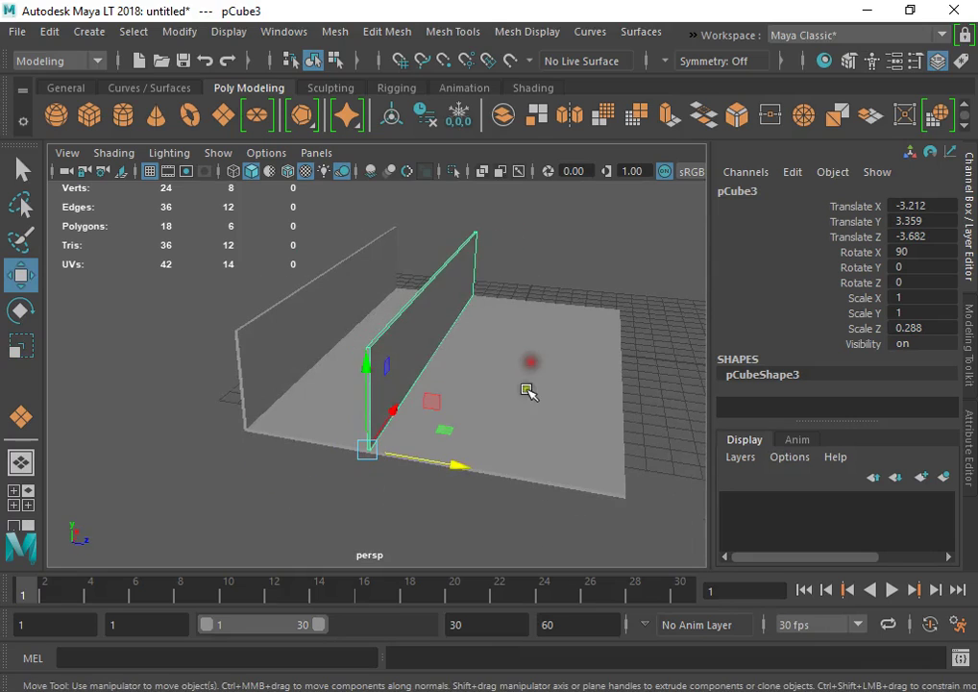
# Step: Duplicate the partition wall toward the floor's opposite edge and vertex-snap the copy to the far corner at about Z 6.25
pyautogui.moveTo(678, 505); pyautogui.dragTo(679, 504)
pyautogui.hotkey('ctrl', 'z')
pyautogui.moveTo(440, 463); pyautogui.dragTo(671, 480)
pyautogui.press('v')
pyautogui.moveTo(576, 489); pyautogui.dragTo(587, 494)
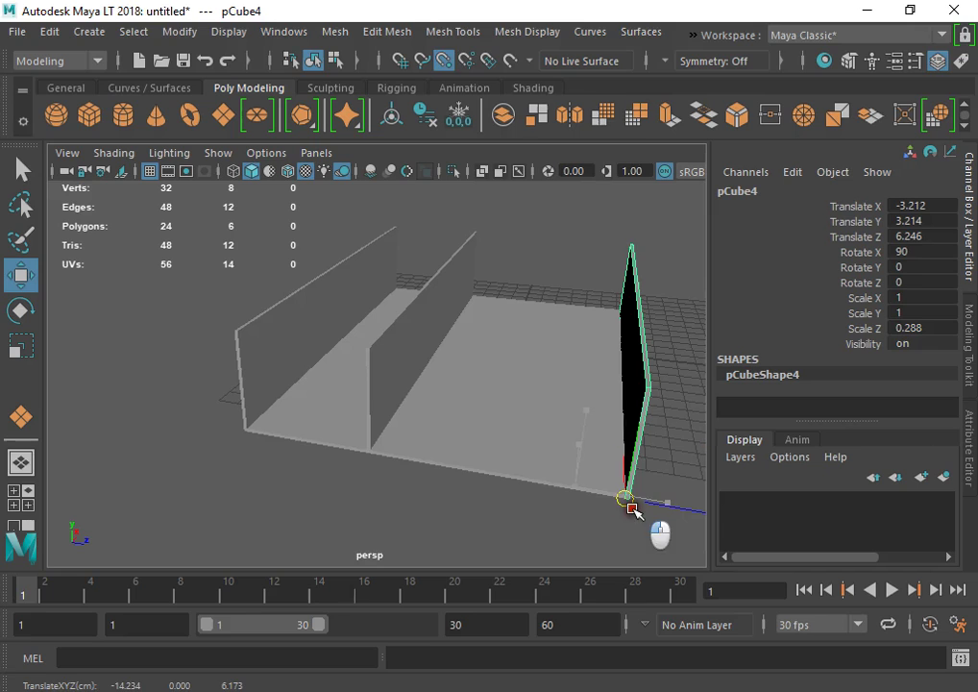
# Step: Shorten the floor by moving its far-end vertices along Z to the base of the middle wall
pyautogui.click(497, 409)
pyautogui.keyDown('alt'); pyautogui.moveTo(497, 409); pyautogui.dragTo(523, 324); pyautogui.keyUp('alt')
pyautogui.moveTo(522, 187); pyautogui.dragTo(419, 185, button='right')
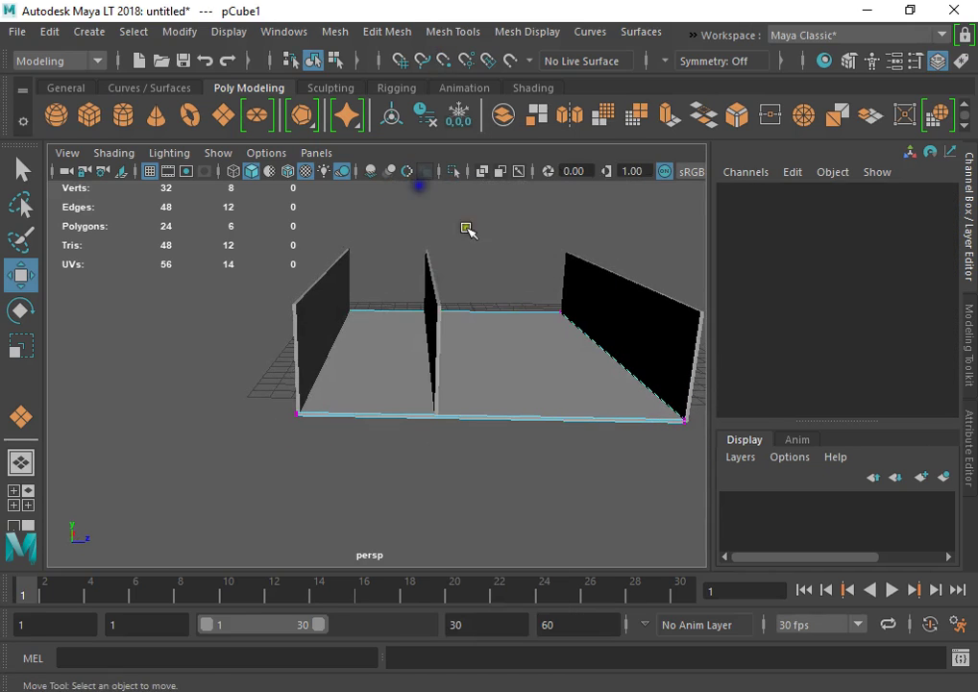
pyautogui.moveTo(467, 229); pyautogui.dragTo(727, 499)
pyautogui.click(673, 352)
pyautogui.hotkey('ctrl', 'z')
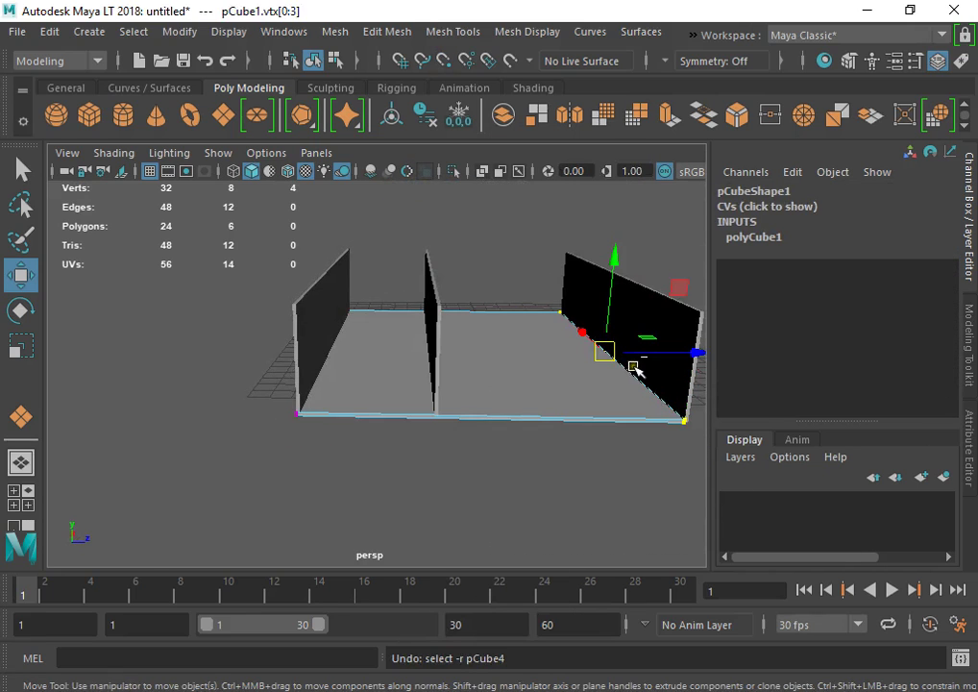
pyautogui.moveTo(675, 359); pyautogui.dragTo(452, 396)
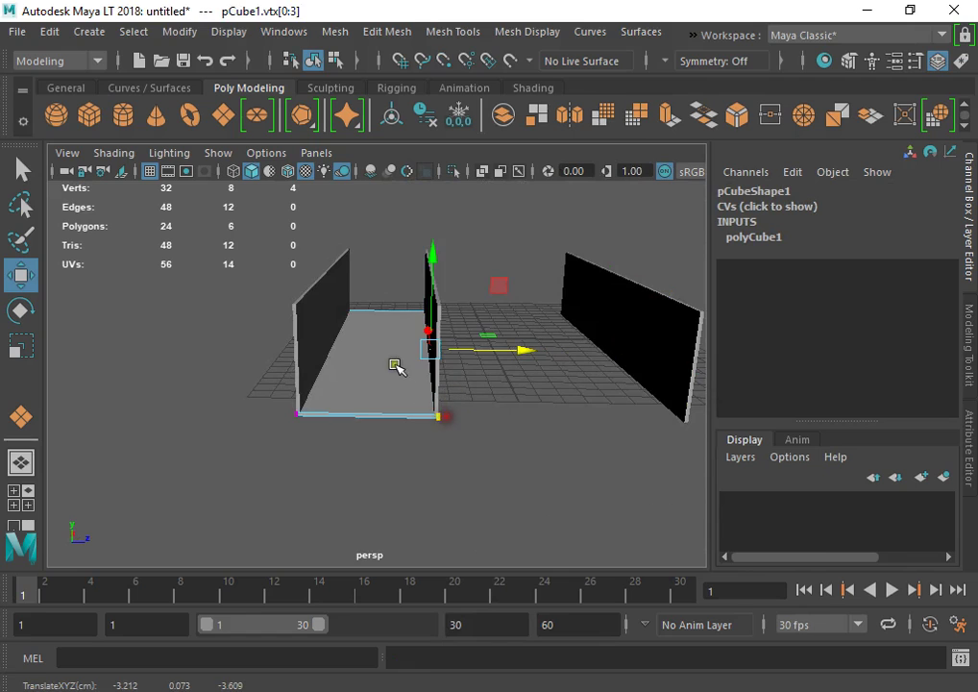
pyautogui.moveTo(395, 184); pyautogui.dragTo(458, 162, button='right')
# Step: Duplicate the shortened floor piece and move the copy along Z toward the far wall
pyautogui.hotkey('ctrl', 'd')
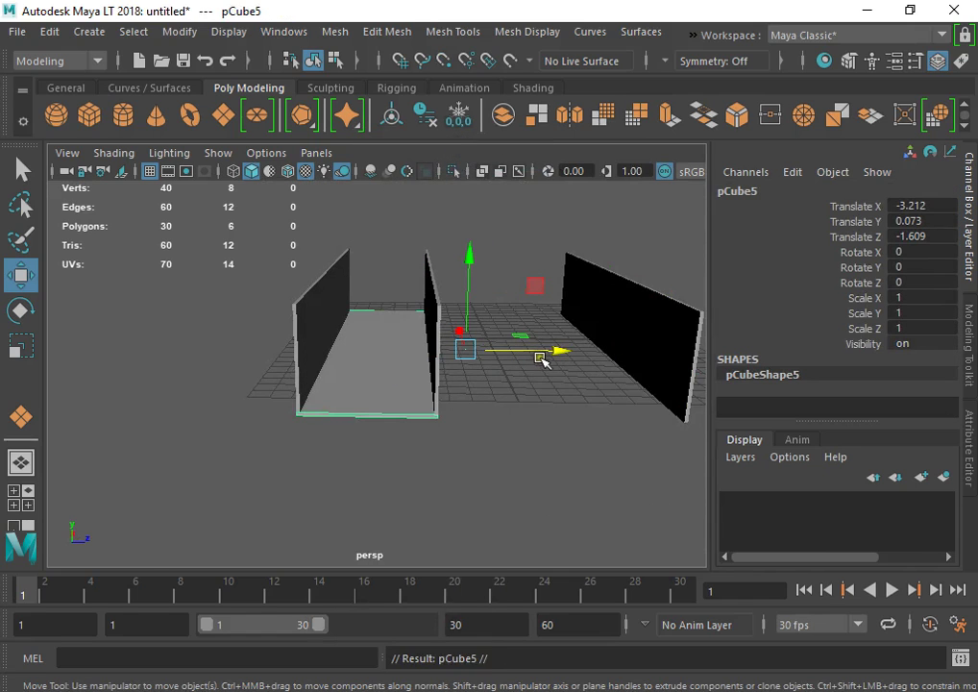
pyautogui.hotkey('ctrl', 'z')
pyautogui.moveTo(659, 343); pyautogui.dragTo(661, 344)
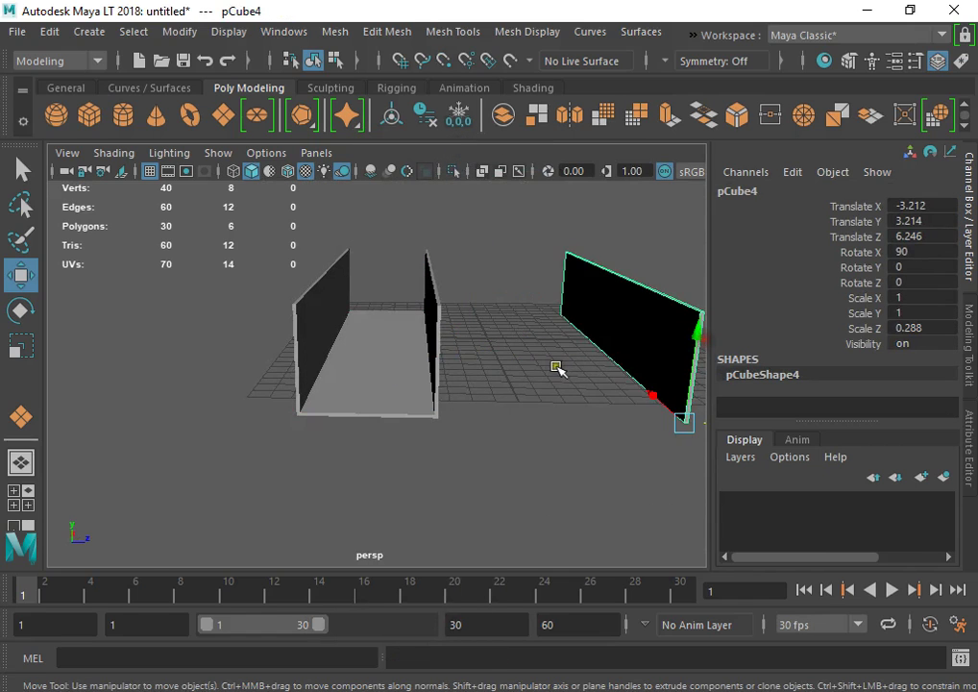
pyautogui.hotkey('ctrl', 'z')
pyautogui.moveTo(540, 350); pyautogui.dragTo(665, 349)
pyautogui.hotkey('ctrl', 'z')
pyautogui.hotkey('ctrl', 'z')
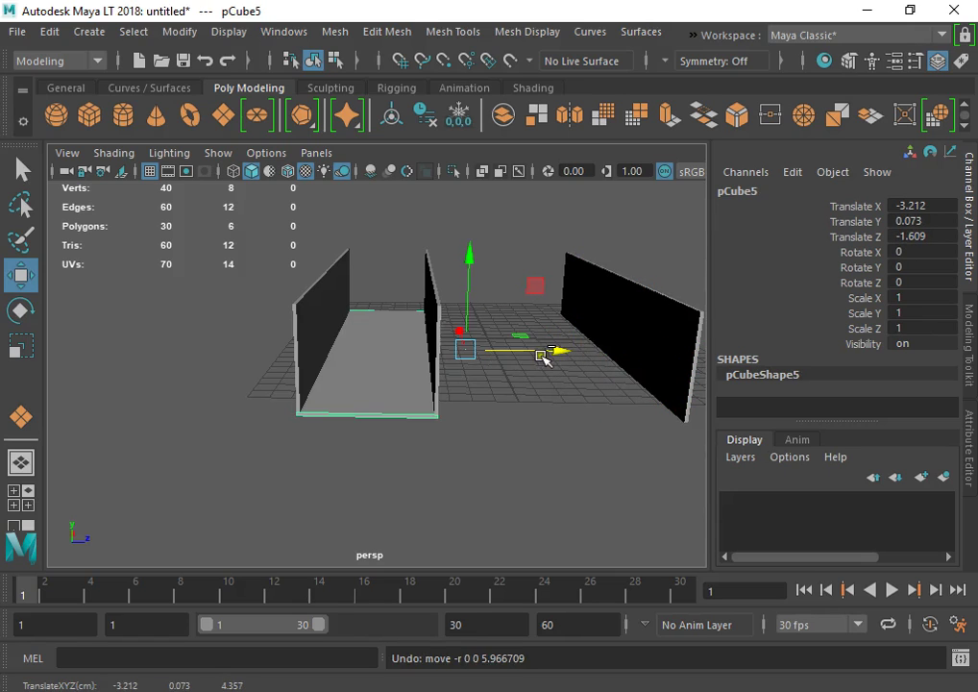
pyautogui.hotkey('ctrl', 'z')
pyautogui.moveTo(555, 354); pyautogui.dragTo(724, 352)
# Step: Move the copied floor's pivot to its near edge and snap the piece against the base of the middle wall
pyautogui.press('d')
pyautogui.press('f')
pyautogui.press('d')
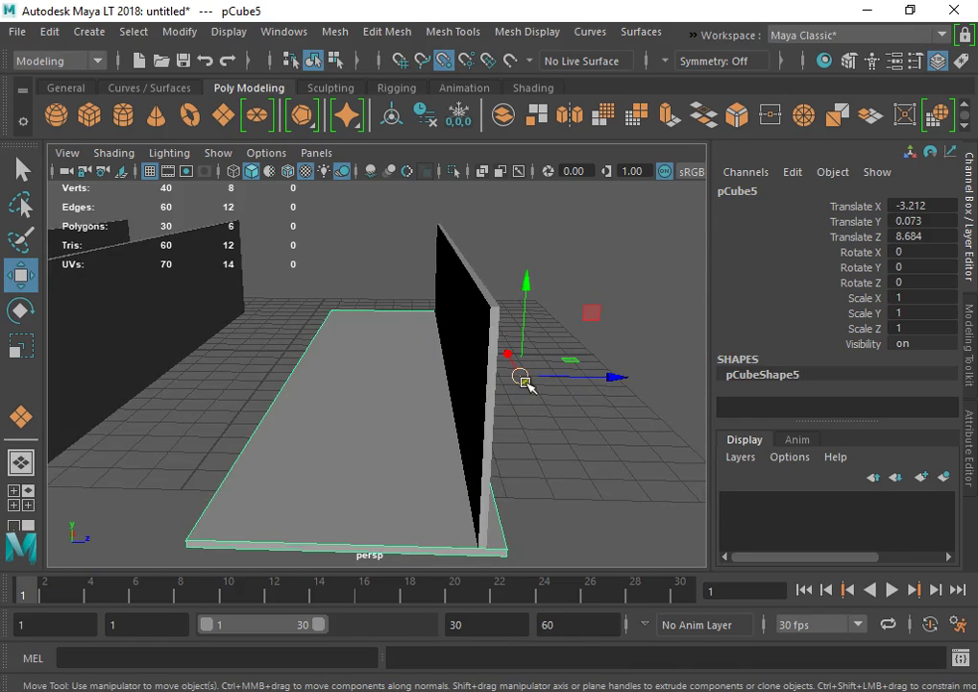
pyautogui.moveTo(527, 384); pyautogui.dragTo(187, 510)
pyautogui.hotkey('ctrl', 'z')
pyautogui.press('d')
pyautogui.press('c')
pyautogui.press('d')
pyautogui.click(321, 537)
pyautogui.keyDown('alt'); pyautogui.moveTo(321, 537); pyautogui.dragTo(351, 391); pyautogui.keyUp('alt')
# Step: Extend the second floor piece by vertex-snapping its end vertices to the base of the far wall
pyautogui.click(351, 392)
pyautogui.moveTo(363, 340); pyautogui.dragTo(276, 186, button='right')
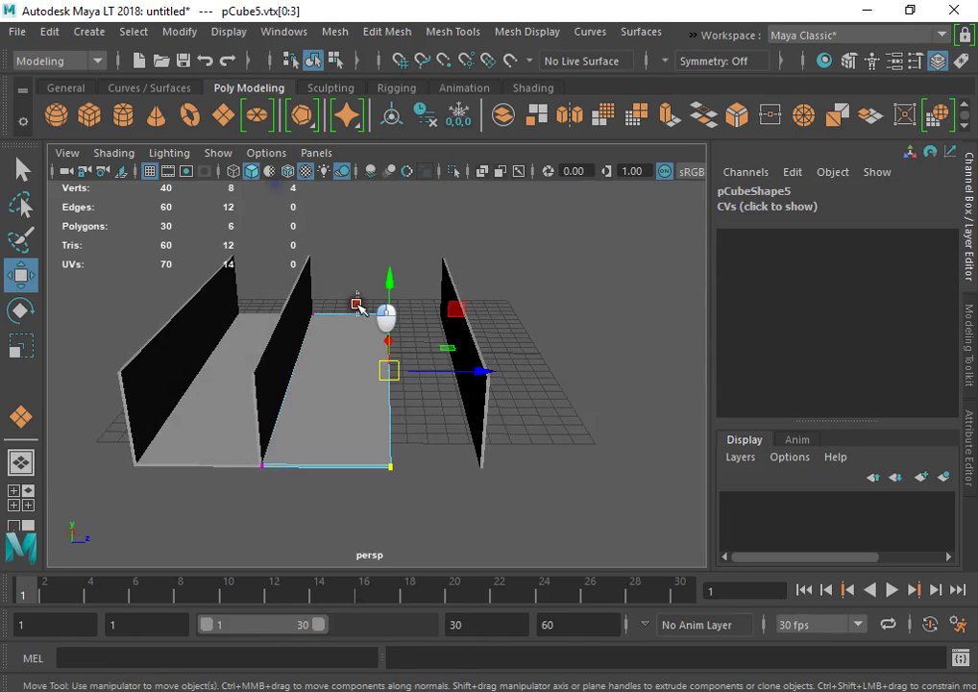
pyautogui.moveTo(479, 378); pyautogui.dragTo(484, 449)
pyautogui.press('v')
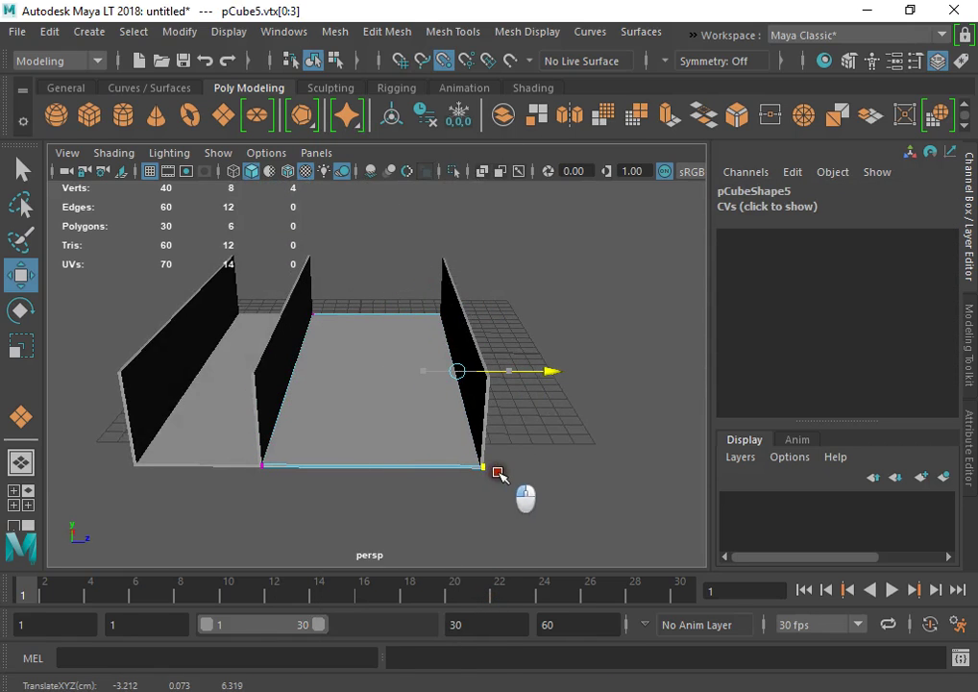
pyautogui.moveTo(431, 310); pyautogui.dragTo(498, 163, button='right')
pyautogui.click(539, 249)
# Step: Duplicate the middle wall, shift the copy along X to 11.502, and set its Rotate Y to 90
pyautogui.keyDown('alt'); pyautogui.moveTo(344, 339); pyautogui.dragTo(431, 309, button='middle'); pyautogui.keyUp('alt')
pyautogui.keyDown('alt'); pyautogui.moveTo(431, 309); pyautogui.dragTo(385, 309); pyautogui.keyUp('alt')
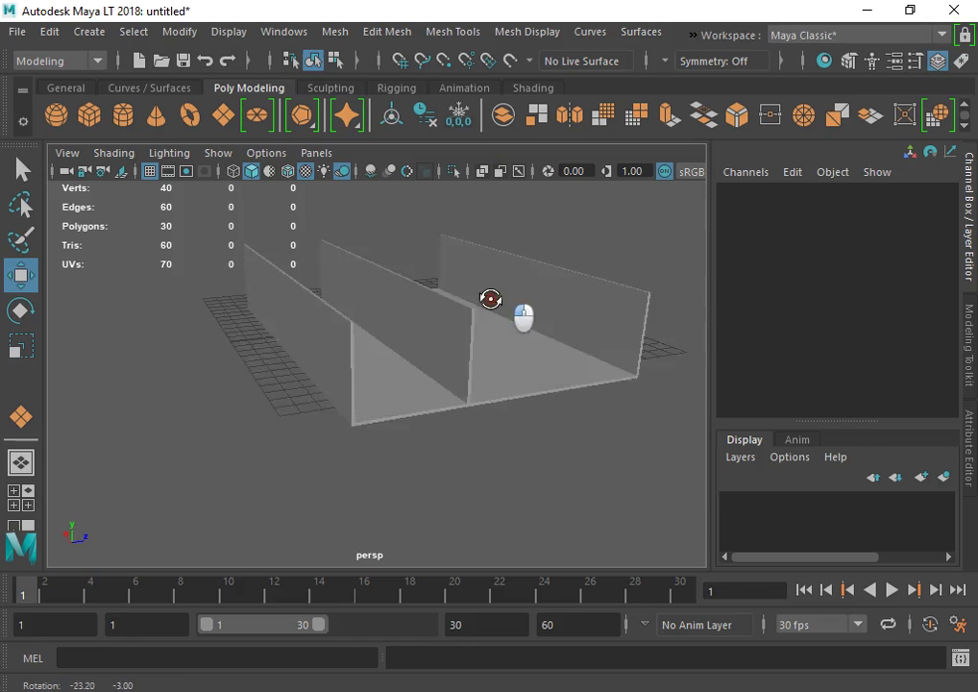
pyautogui.click(382, 384)
pyautogui.click(284, 388)
pyautogui.keyDown('alt'); pyautogui.moveTo(283, 388); pyautogui.dragTo(386, 375); pyautogui.keyUp('alt')
pyautogui.click(373, 303)
pyautogui.click(274, 300)
pyautogui.keyDown('alt'); pyautogui.moveTo(498, 311); pyautogui.dragTo(476, 408); pyautogui.keyUp('alt')
pyautogui.press('e')
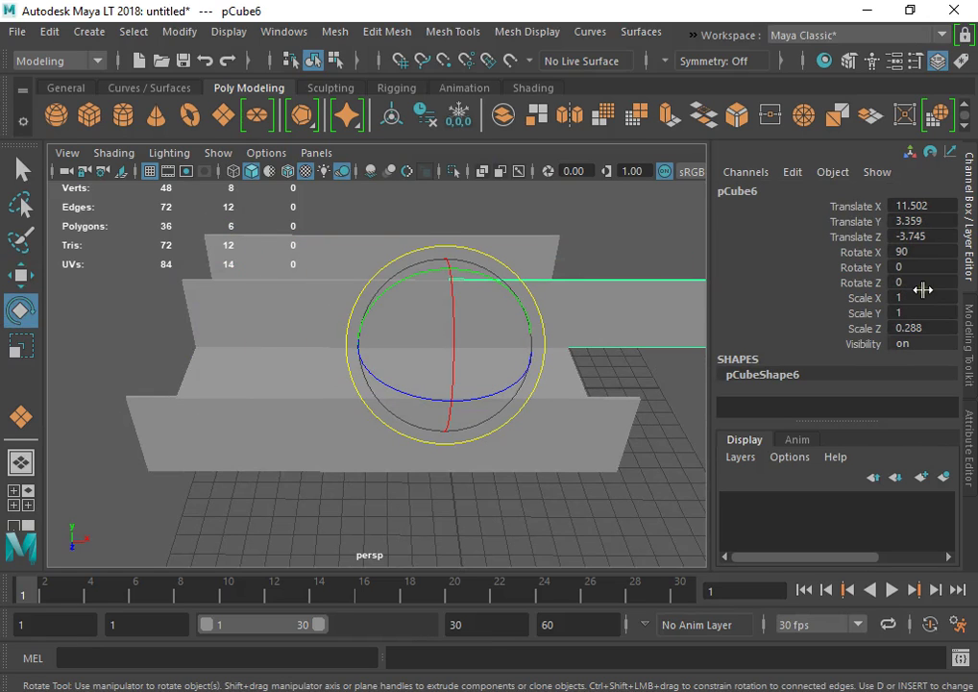
pyautogui.click(921, 272)
pyautogui.write('90')
pyautogui.press('Return')
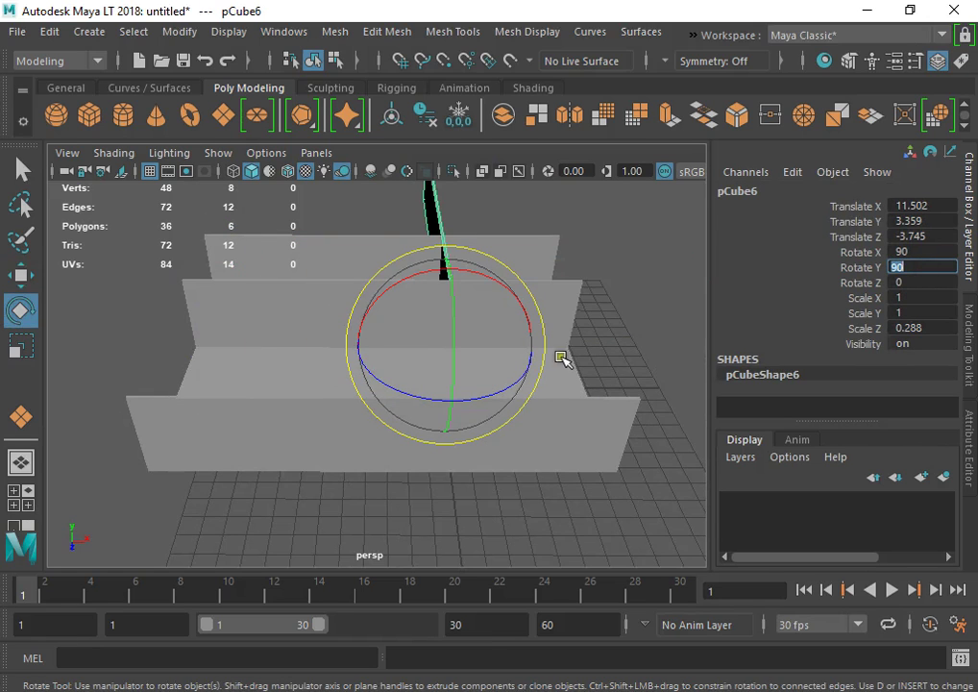
# Step: Vertex-snap the rotated wall's lower corner to the side wall's base corner at the open end
pyautogui.keyDown('alt'); pyautogui.moveTo(561, 355); pyautogui.dragTo(384, 328); pyautogui.keyUp('alt')
pyautogui.press('w')
pyautogui.moveTo(349, 374); pyautogui.dragTo(112, 420)
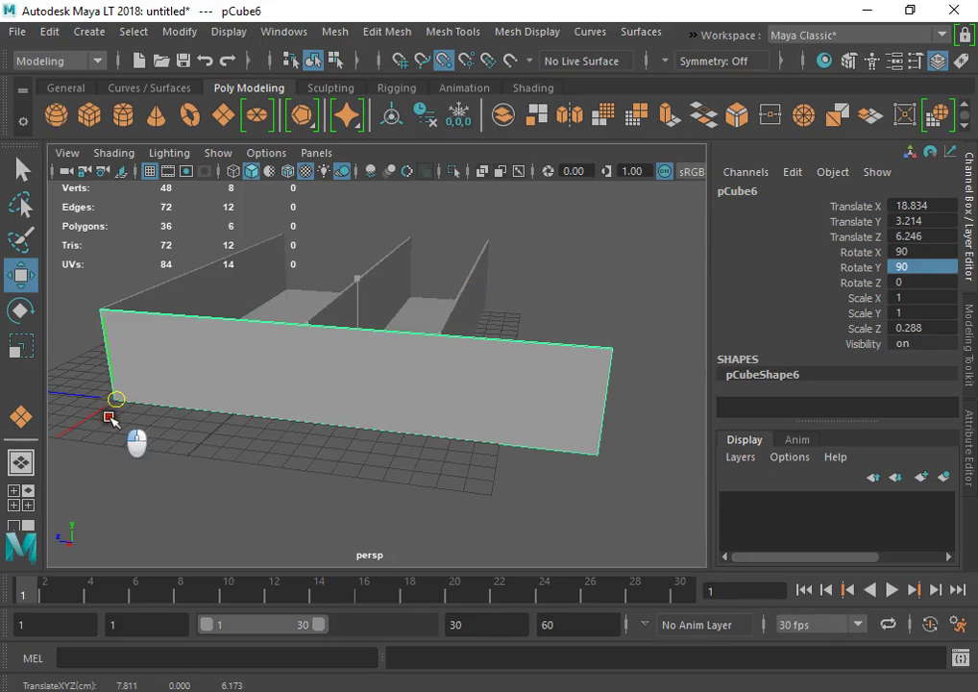
# Step: Shorten the end wall by moving its far-end vertices along Z to the opposite side wall, and return to object mode
pyautogui.moveTo(546, 357); pyautogui.dragTo(476, 181, button='right')
pyautogui.moveTo(544, 280); pyautogui.dragTo(719, 562)
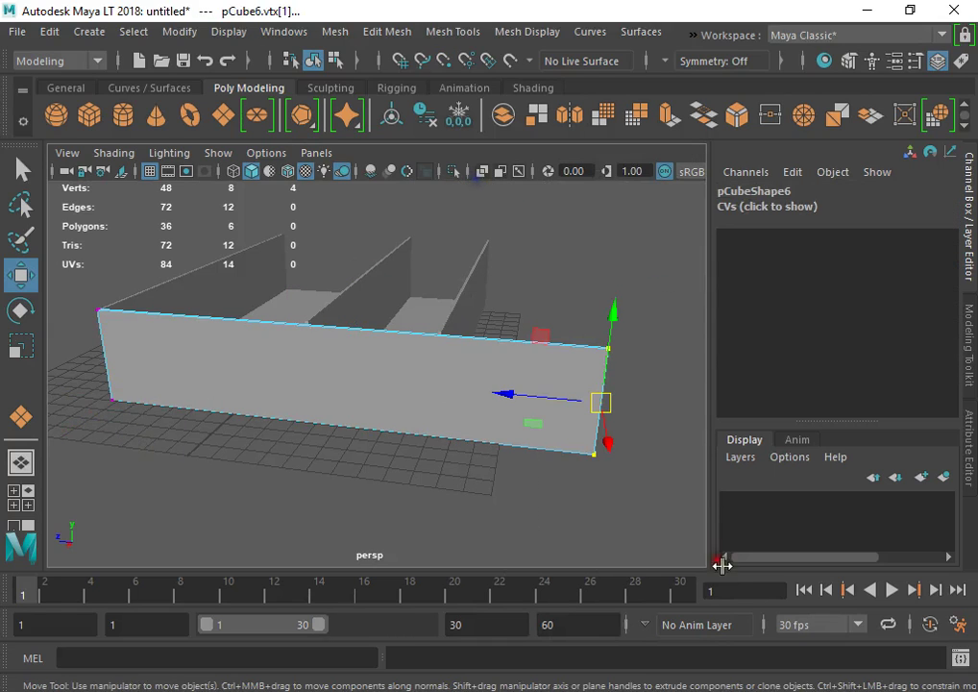
pyautogui.moveTo(565, 421); pyautogui.dragTo(443, 388)
pyautogui.keyDown('alt'); pyautogui.moveTo(644, 339); pyautogui.dragTo(297, 371); pyautogui.keyUp('alt')
pyautogui.moveTo(378, 189); pyautogui.dragTo(428, 153, button='right')
# Step: Duplicate the end wall and move the copy along X to close the opposite open end
pyautogui.hotkey('ctrl', 'd')
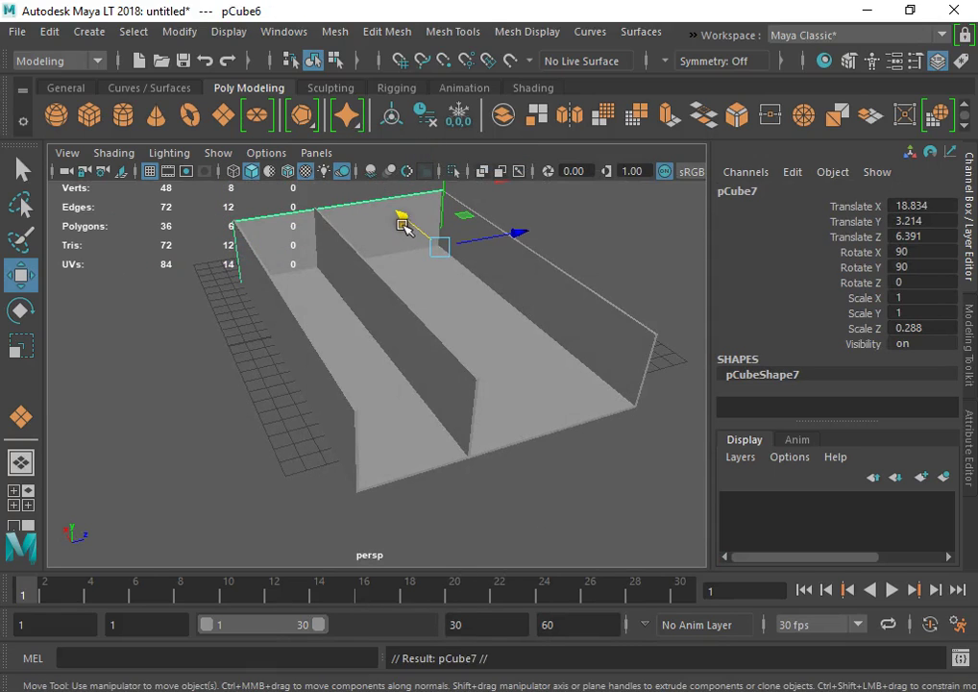
pyautogui.moveTo(403, 223); pyautogui.dragTo(655, 418)
pyautogui.click(654, 471)
pyautogui.keyDown('alt'); pyautogui.moveTo(653, 471); pyautogui.dragTo(544, 336); pyautogui.keyUp('alt')
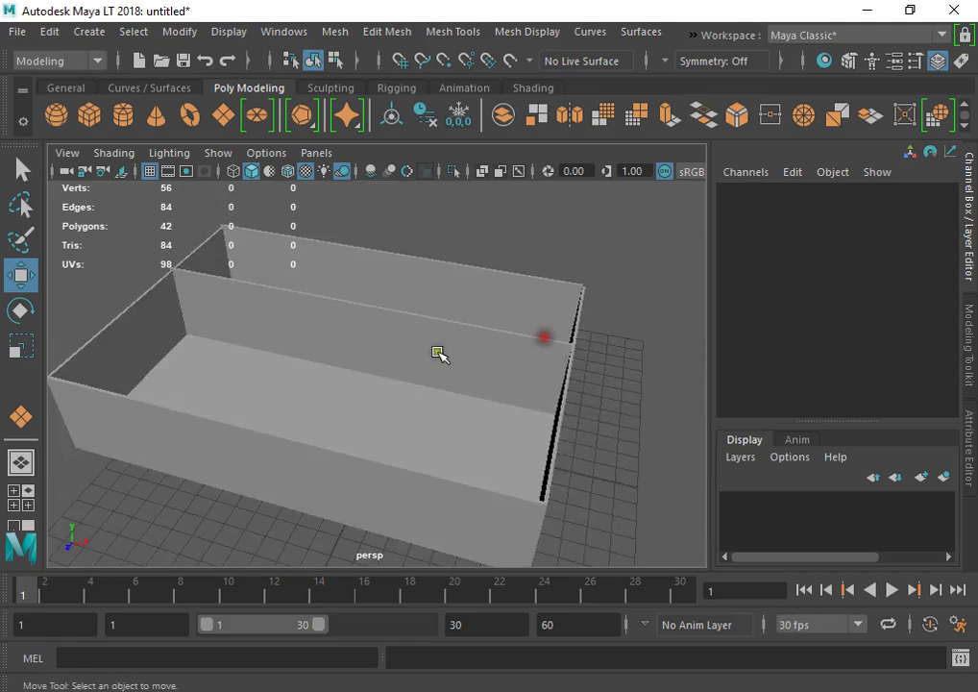
# Step: Duplicate the outer side wall beside the narrow floor and scale the copy to 0.072 in X
pyautogui.keyDown('alt'); pyautogui.moveTo(376, 389); pyautogui.dragTo(556, 383); pyautogui.keyUp('alt')
pyautogui.keyDown('alt'); pyautogui.moveTo(469, 488); pyautogui.dragTo(470, 465, button='middle'); pyautogui.keyUp('alt')
pyautogui.click(397, 320)
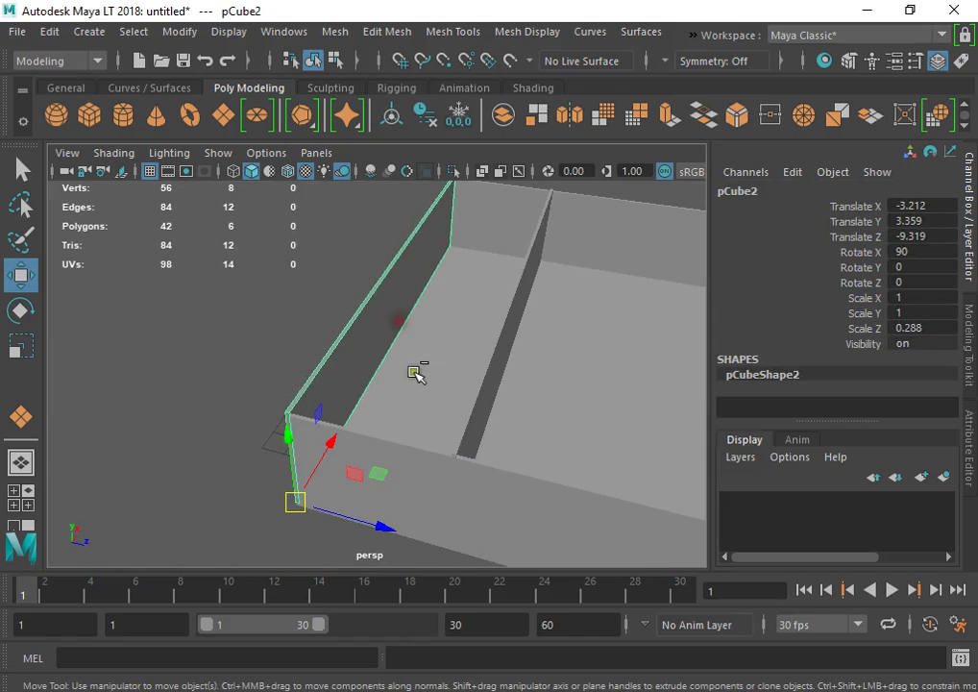
pyautogui.press('r')
pyautogui.moveTo(346, 440); pyautogui.dragTo(327, 448)
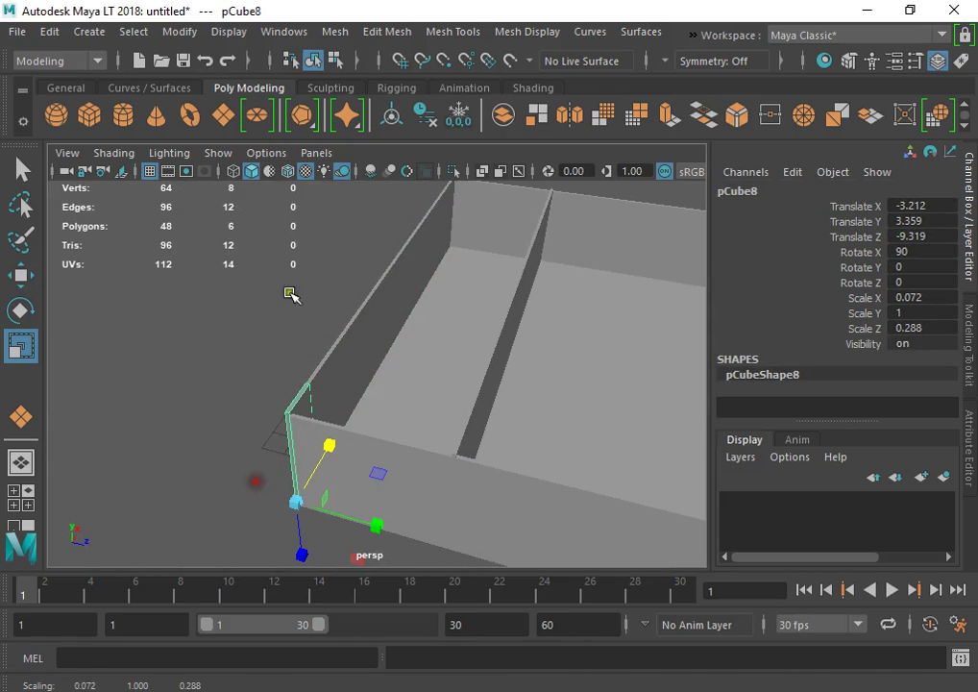
# Step: Center the narrow piece's pivot and move it along the side wall to Translate X 3.092
pyautogui.click(320, 89)
pyautogui.click(136, 89)
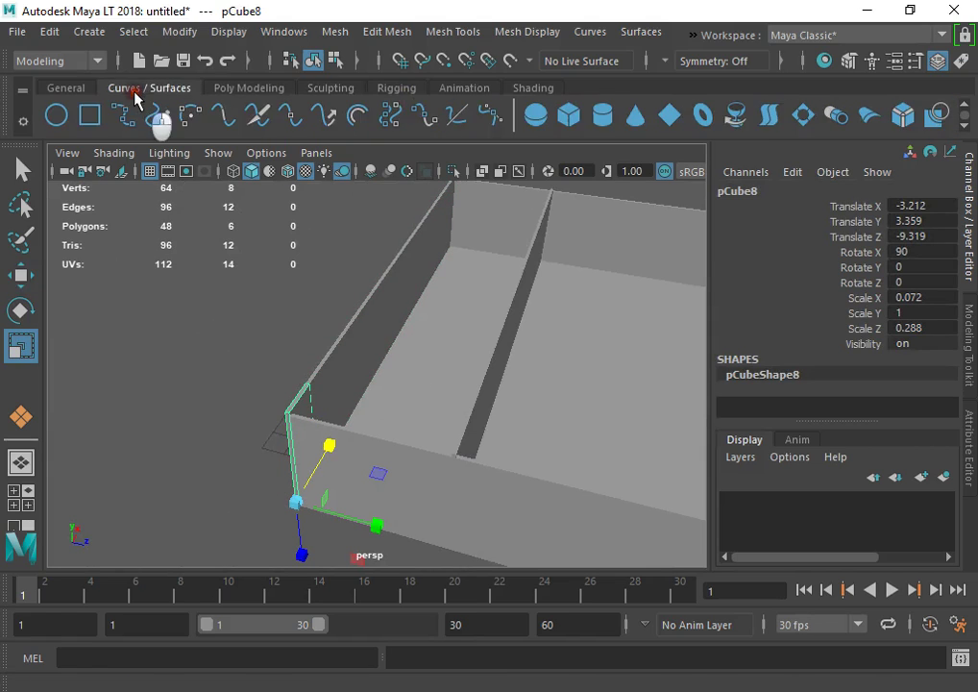
pyautogui.click(68, 88)
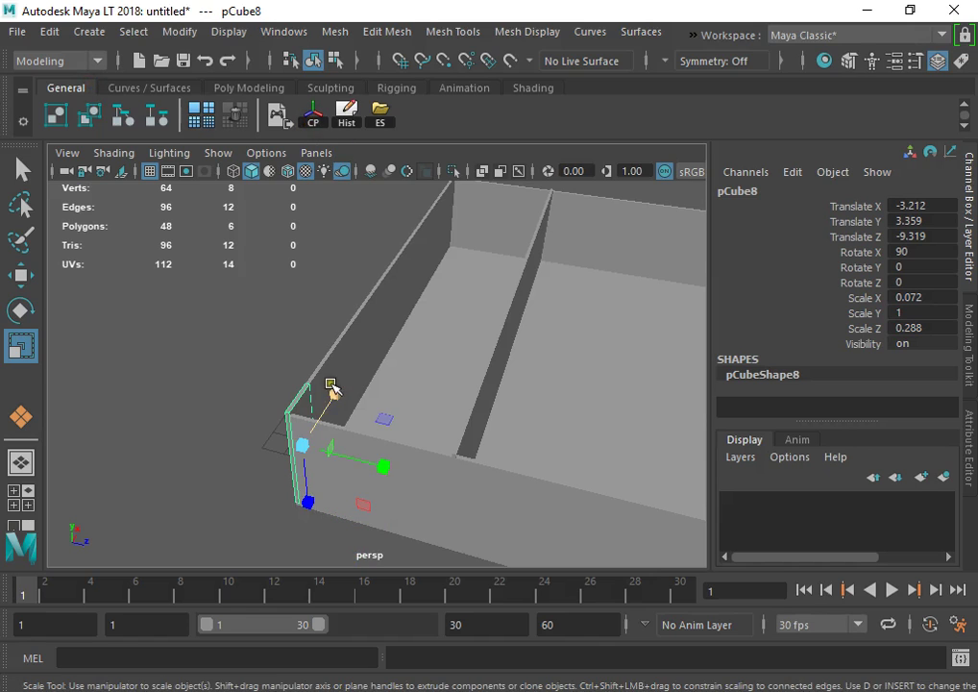
pyautogui.press('w')
pyautogui.moveTo(328, 448); pyautogui.dragTo(401, 324)
pyautogui.press('f')
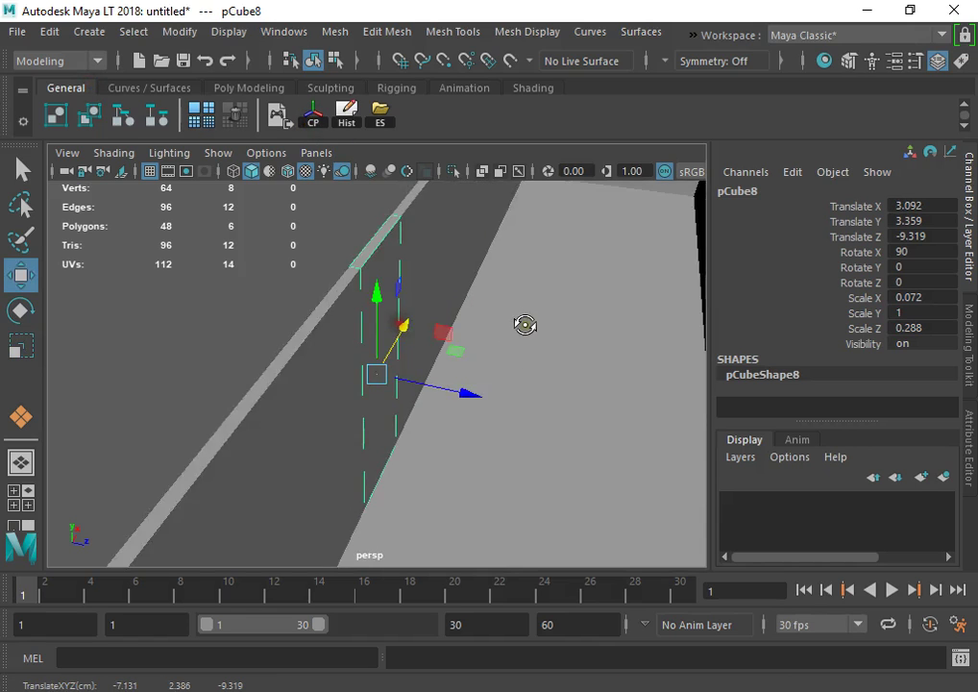
# Step: Shape the piece into a pillar with Scale X 0.031 and Scale Y 2.361, and move it to Translate Z -9.165
pyautogui.keyDown('alt'); pyautogui.moveTo(524, 325); pyautogui.dragTo(317, 295); pyautogui.keyUp('alt')
pyautogui.keyDown('alt'); pyautogui.moveTo(317, 295); pyautogui.dragTo(271, 244, button='right'); pyautogui.keyUp('alt')
pyautogui.keyDown('alt'); pyautogui.moveTo(387, 342); pyautogui.dragTo(338, 364); pyautogui.keyUp('alt')
pyautogui.press('r')
pyautogui.moveTo(446, 405); pyautogui.dragTo(447, 406)
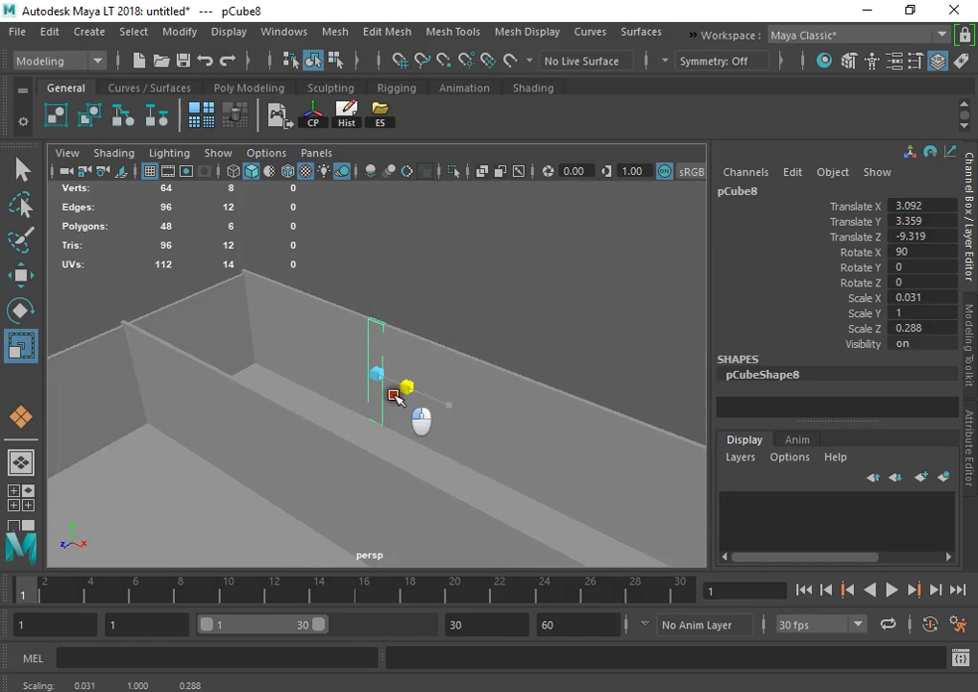
pyautogui.press('w')
pyautogui.moveTo(316, 409); pyautogui.dragTo(187, 462)
pyautogui.press('r')
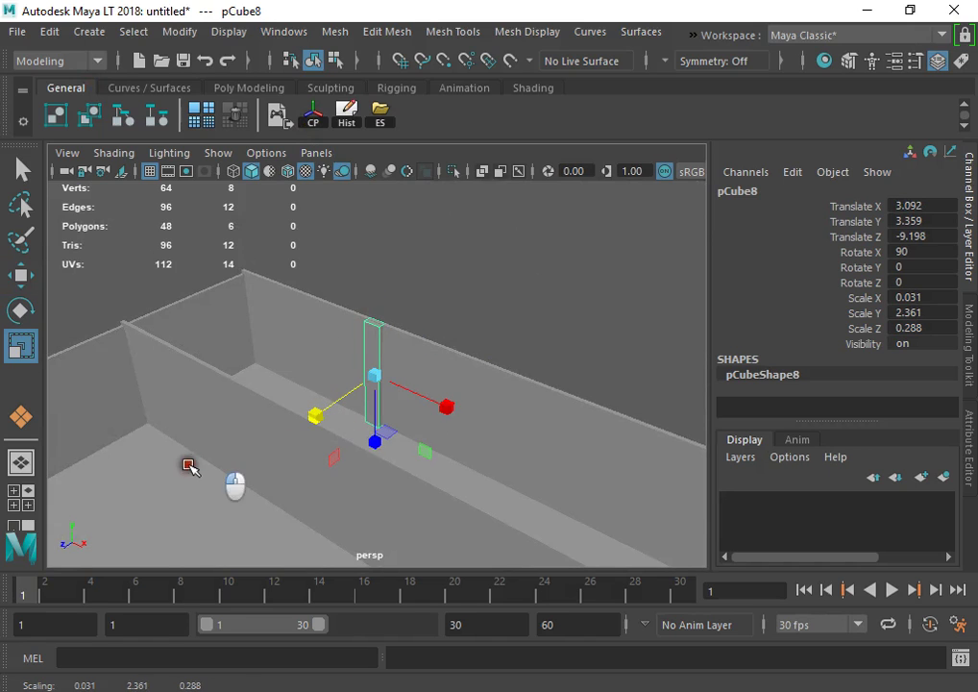
pyautogui.press('w')
pyautogui.moveTo(318, 416); pyautogui.dragTo(320, 411)
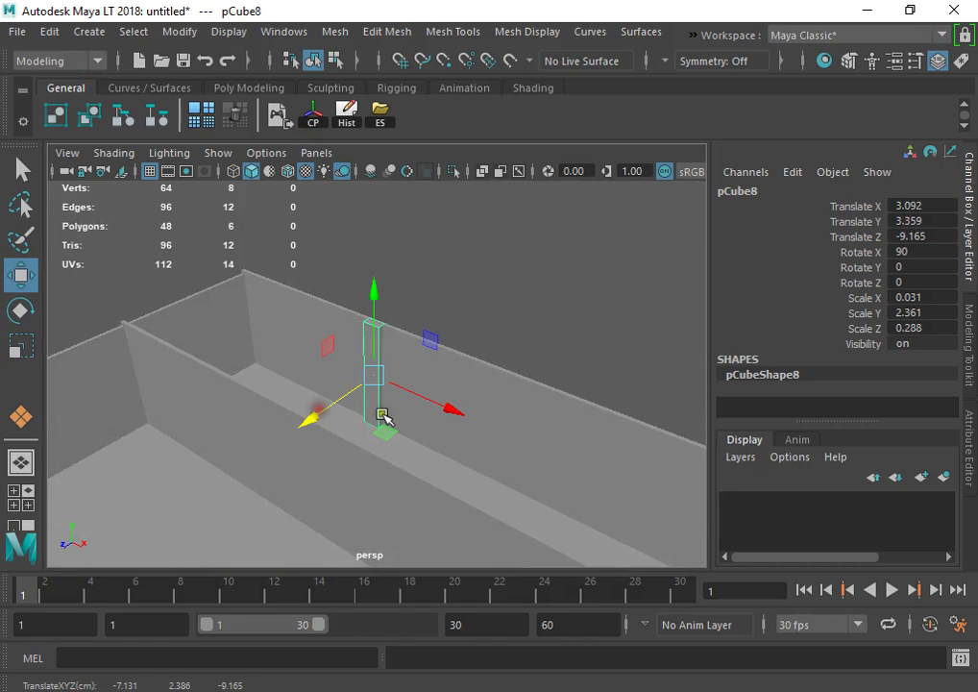
# Step: Duplicate the pillar and move the copy along X farther down the side wall
pyautogui.keyDown('alt'); pyautogui.moveTo(420, 416); pyautogui.dragTo(481, 423); pyautogui.keyUp('alt')
pyautogui.keyDown('alt'); pyautogui.moveTo(428, 408); pyautogui.dragTo(415, 404, button='right'); pyautogui.keyUp('alt')
pyautogui.moveTo(416, 403)
pyautogui.keyDown('alt'); pyautogui.mouseDown()
pyautogui.moveTo(459, 458)
pyautogui.moveTo(400, 399)
pyautogui.mouseUp(); pyautogui.keyUp('alt')
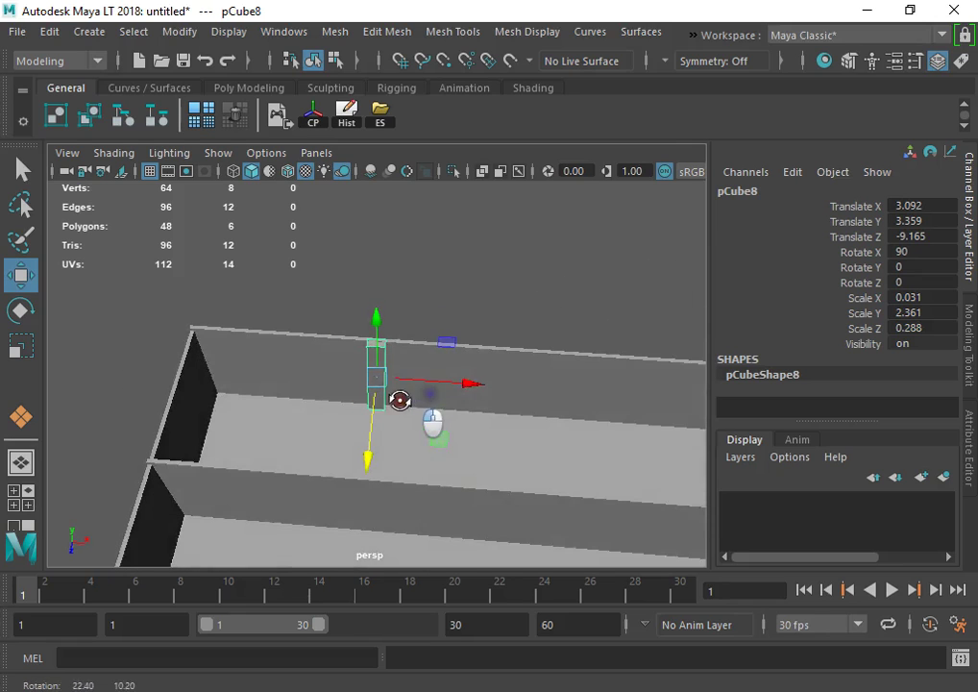
pyautogui.moveTo(467, 387)
pyautogui.keyDown('shift'); pyautogui.mouseDown()
pyautogui.moveTo(692, 385)
pyautogui.moveTo(568, 397)
pyautogui.moveTo(655, 397)
pyautogui.mouseUp(); pyautogui.keyUp('shift')
# Step: Make another pillar copy at Translate X 7.289 between the two pillars, with Scale X 0.071 and Scale Z 0.247
pyautogui.hotkey('ctrl', 'd')
pyautogui.press('r')
pyautogui.keyDown('alt'); pyautogui.moveTo(653, 398); pyautogui.dragTo(424, 430); pyautogui.keyUp('alt')
pyautogui.press('w')
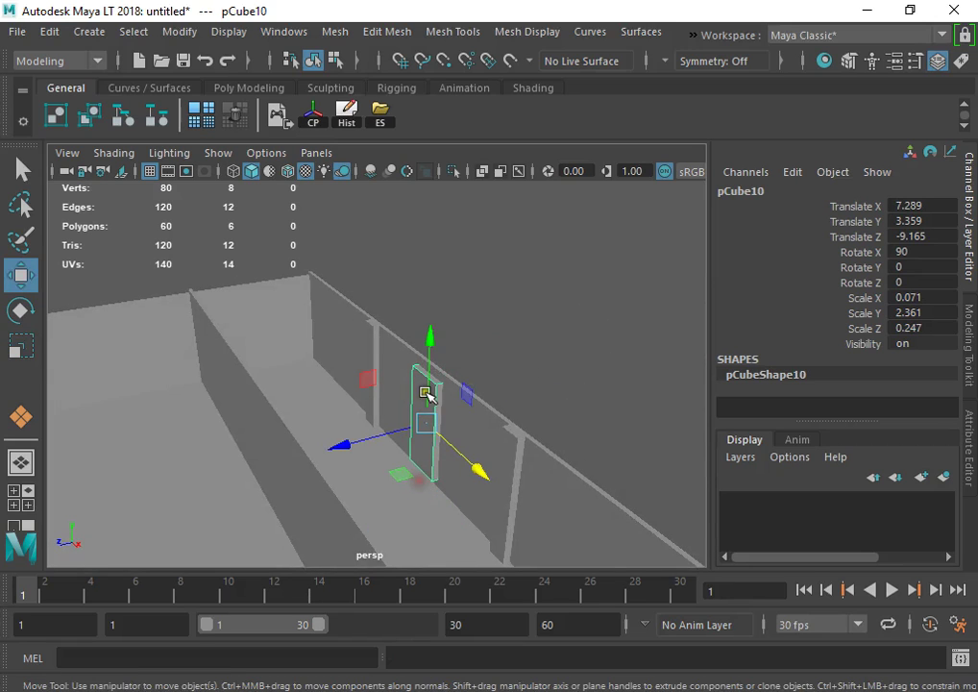
# Step: Lower the wide block to Translate Y 3.048 and deepen it to 3.729 in Scale Y
pyautogui.click(434, 364)
pyautogui.hotkey('ctrl', 'z')
pyautogui.moveTo(432, 340); pyautogui.dragTo(433, 343)
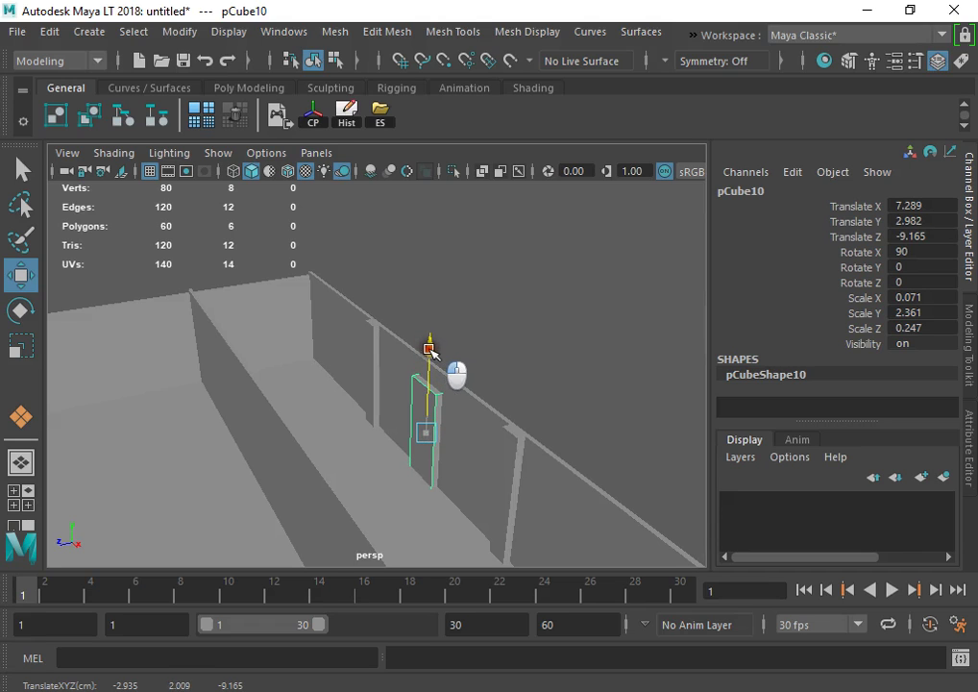
pyautogui.press('r')
pyautogui.moveTo(374, 445); pyautogui.dragTo(310, 459, button='middle')
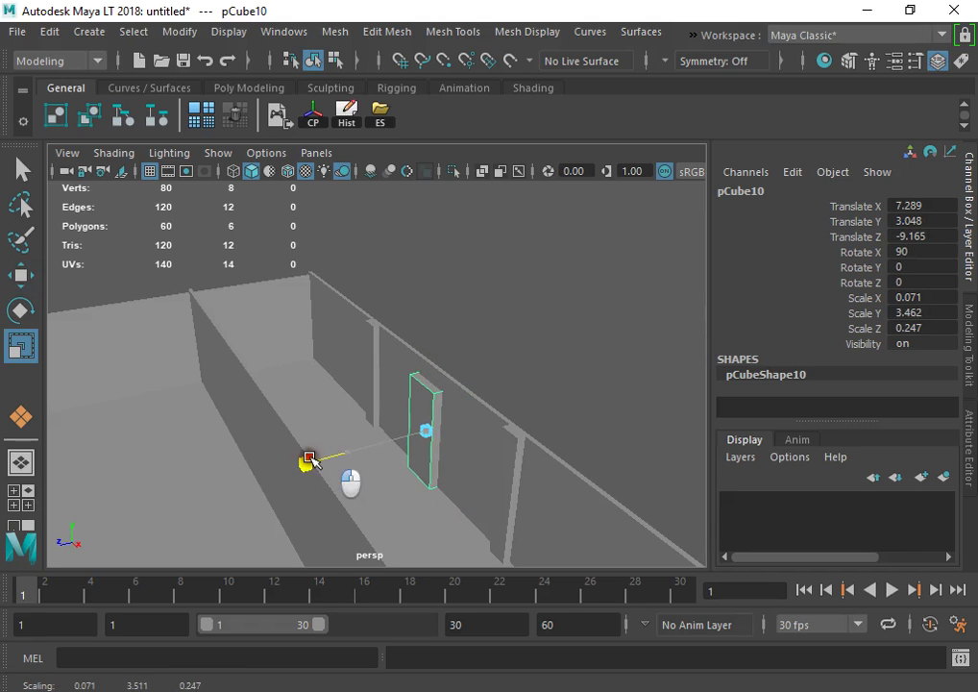
# Step: Move the block's pivot to its bottom corner and vertex-snap the block vertically to the floor level
pyautogui.keyDown('alt'); pyautogui.moveTo(499, 443); pyautogui.dragTo(410, 336, button='middle'); pyautogui.keyUp('alt')
pyautogui.keyDown('alt'); pyautogui.moveTo(411, 337); pyautogui.dragTo(443, 353); pyautogui.keyUp('alt')
pyautogui.press('w')
pyautogui.press('f')
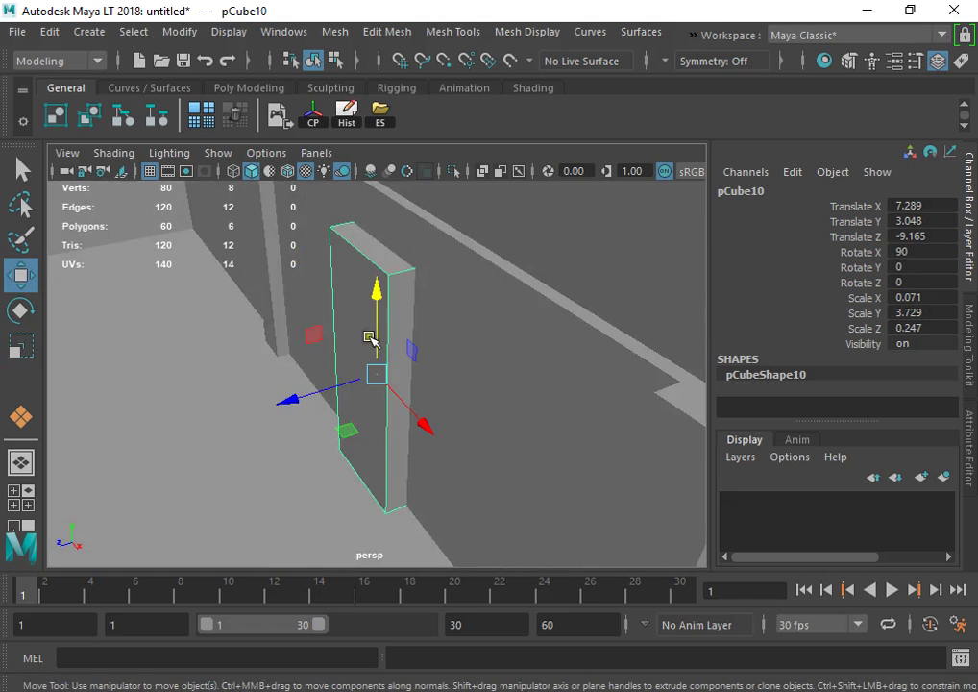
pyautogui.press('d')
pyautogui.press('v')
pyautogui.moveTo(380, 378); pyautogui.dragTo(382, 526)
pyautogui.scroll(-5, 406, 482)
pyautogui.moveTo(380, 388); pyautogui.dragTo(415, 457)
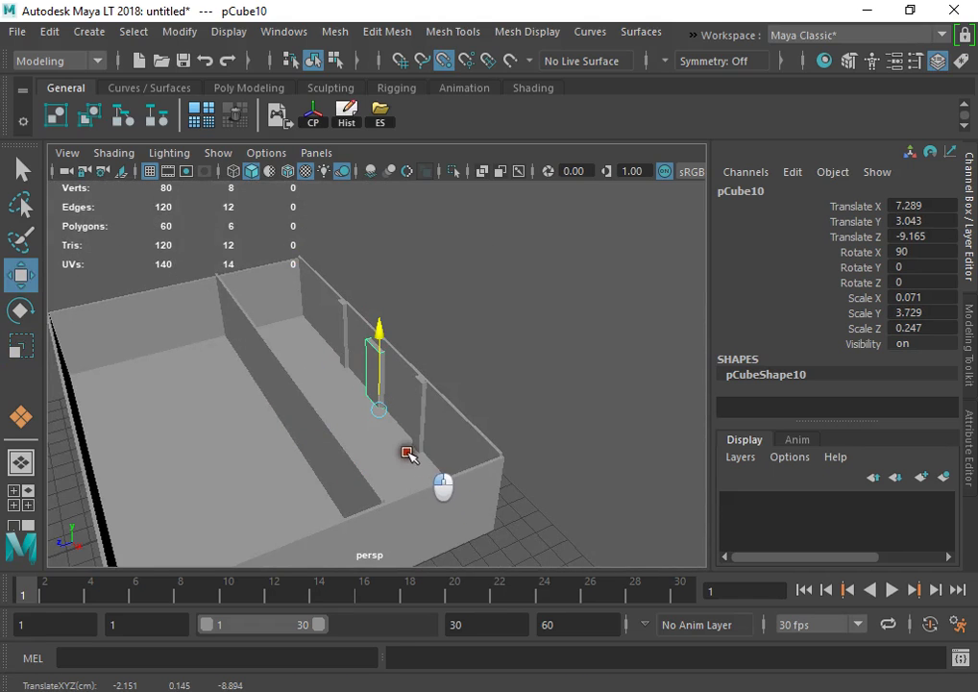
# Step: Deepen the block through the side wall to 11.871 in Scale Y and duplicate it along the wall
pyautogui.scroll(3, 395, 398)
pyautogui.press('r')
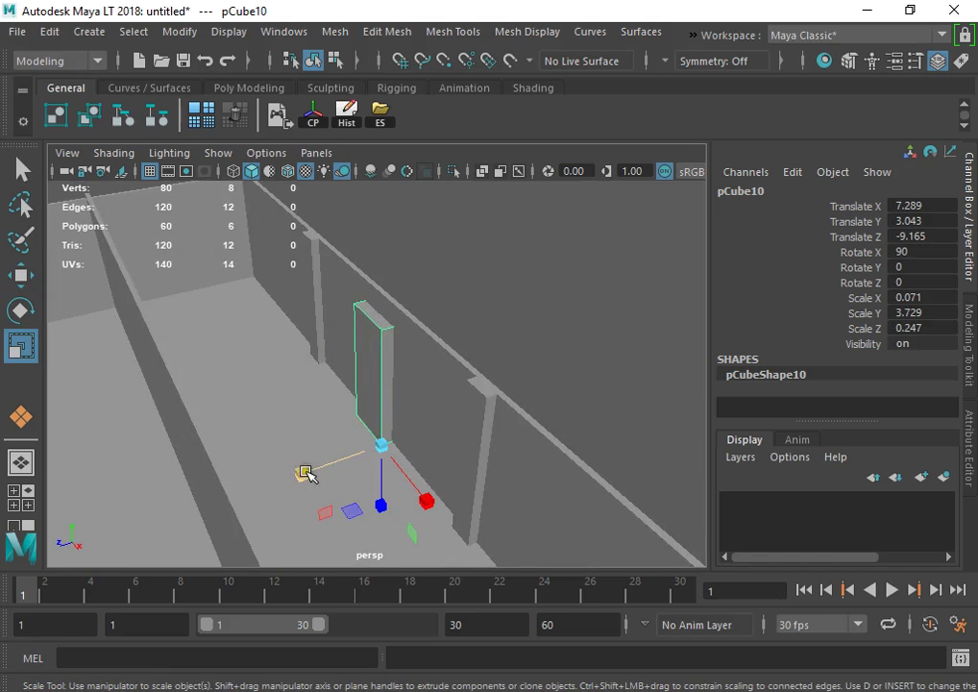
pyautogui.moveTo(305, 469); pyautogui.dragTo(356, 413)
pyautogui.press('w')
# Step: Reselect the block copy outside the end wall and move it along X to the opposite end of the side wall
pyautogui.hotkey('ctrl', 'z')
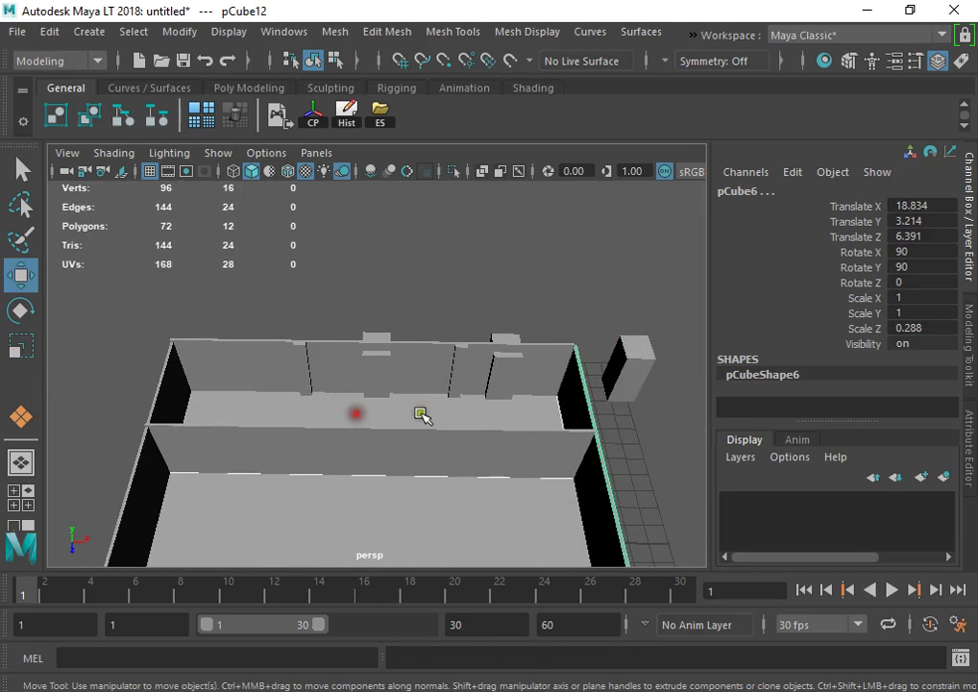
pyautogui.hotkey('ctrl', 'z')
pyautogui.hotkey('ctrl', 'z')
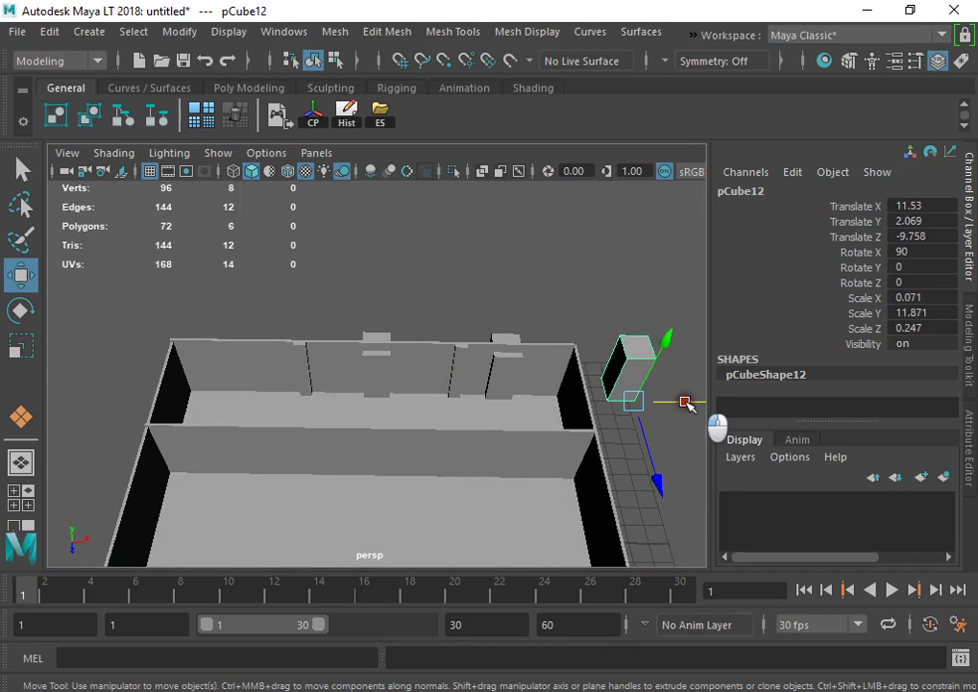
pyautogui.moveTo(685, 402); pyautogui.dragTo(575, 400)
pyautogui.keyDown('alt'); pyautogui.moveTo(677, 409); pyautogui.dragTo(545, 401, button='middle'); pyautogui.keyUp('alt')
pyautogui.hotkey('ctrl', 'z')
pyautogui.moveTo(605, 393); pyautogui.dragTo(199, 380)
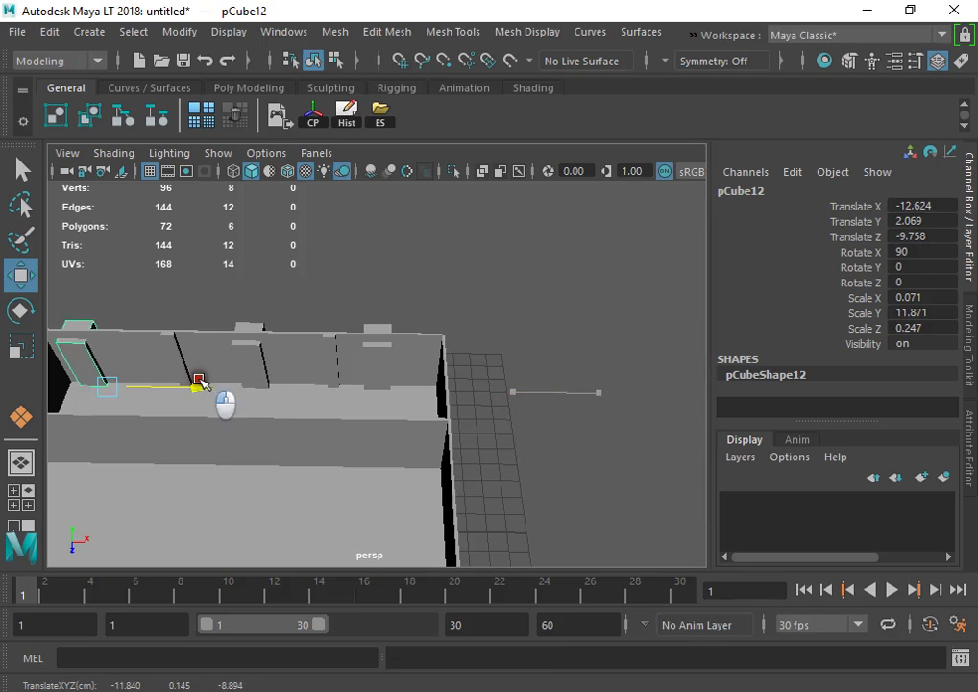
pyautogui.click(535, 303)
# Step: Combine the three cutting blocks into one mesh and delete its history
pyautogui.keyDown('alt'); pyautogui.moveTo(554, 340); pyautogui.dragTo(427, 408); pyautogui.keyUp('alt')
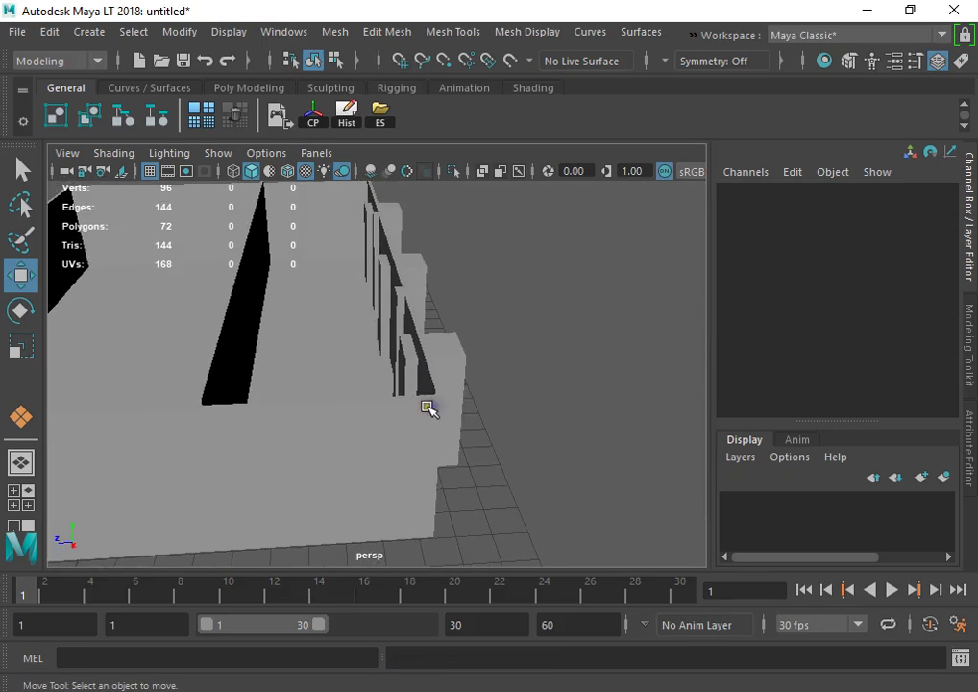
pyautogui.click(444, 363)
pyautogui.keyDown('shift'); pyautogui.click(418, 278); pyautogui.keyUp('shift')
pyautogui.keyDown('shift'); pyautogui.click(395, 214); pyautogui.keyUp('shift')
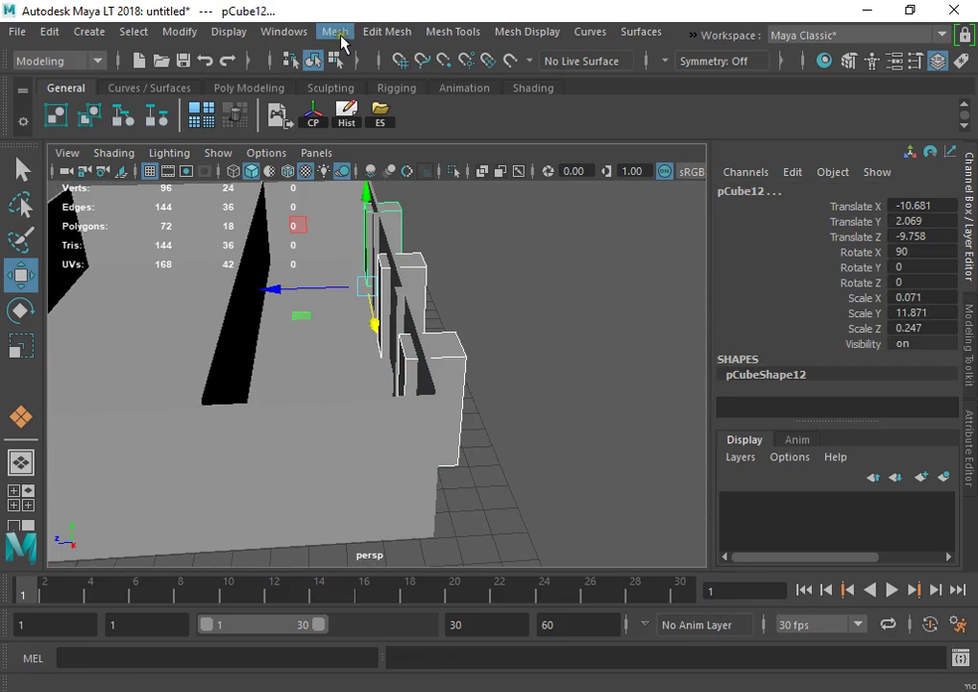
pyautogui.click(342, 40)
pyautogui.click(385, 100)
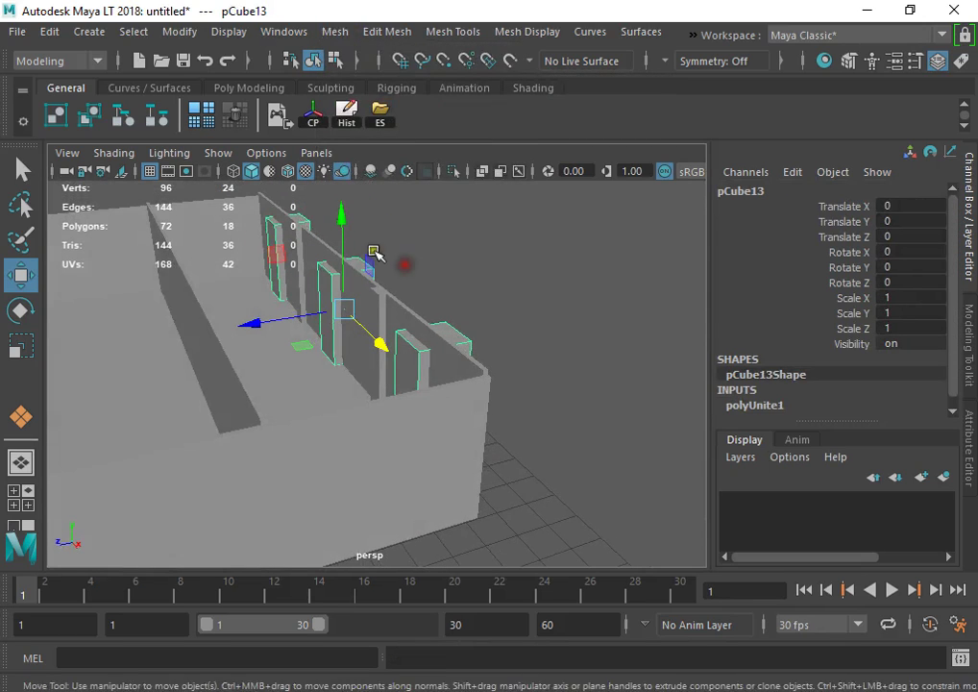
pyautogui.click(347, 115)
# Step: Cut three door openings in the outer side wall using a Boolean Difference with the combined blocks
pyautogui.click(389, 302)
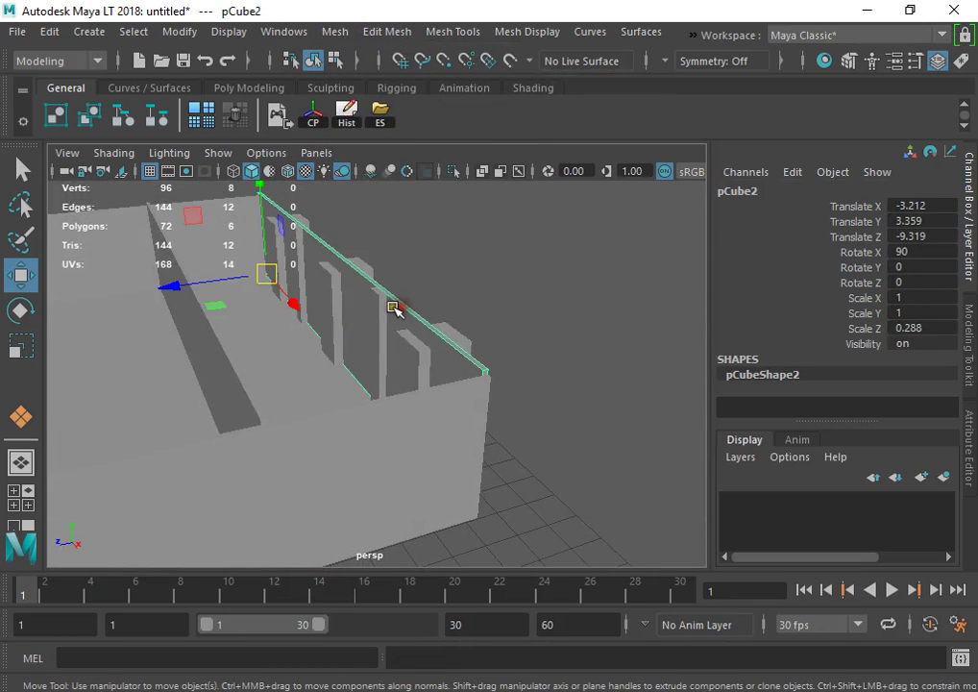
pyautogui.keyDown('shift'); pyautogui.click(360, 263); pyautogui.keyUp('shift')
pyautogui.click(342, 36)
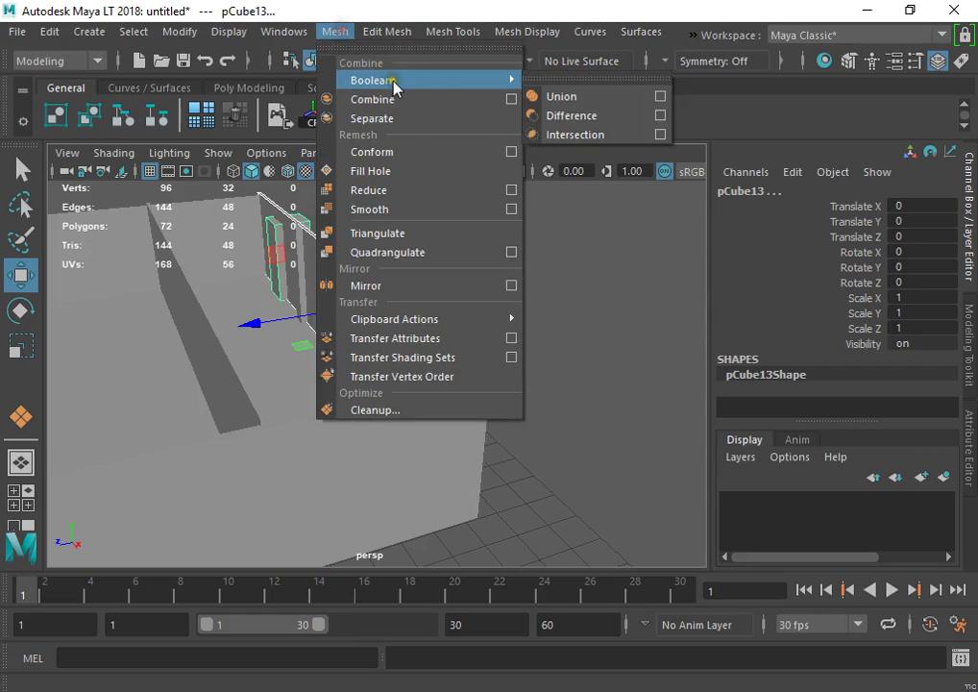
pyautogui.moveTo(479, 23)
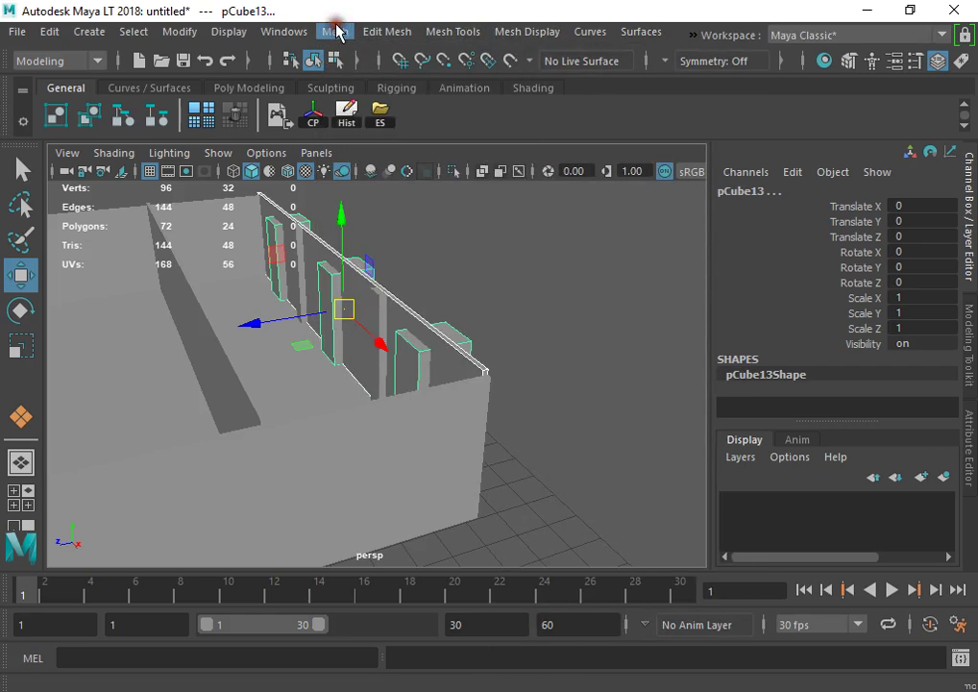
pyautogui.click(590, 32)
pyautogui.moveTo(394, 85)
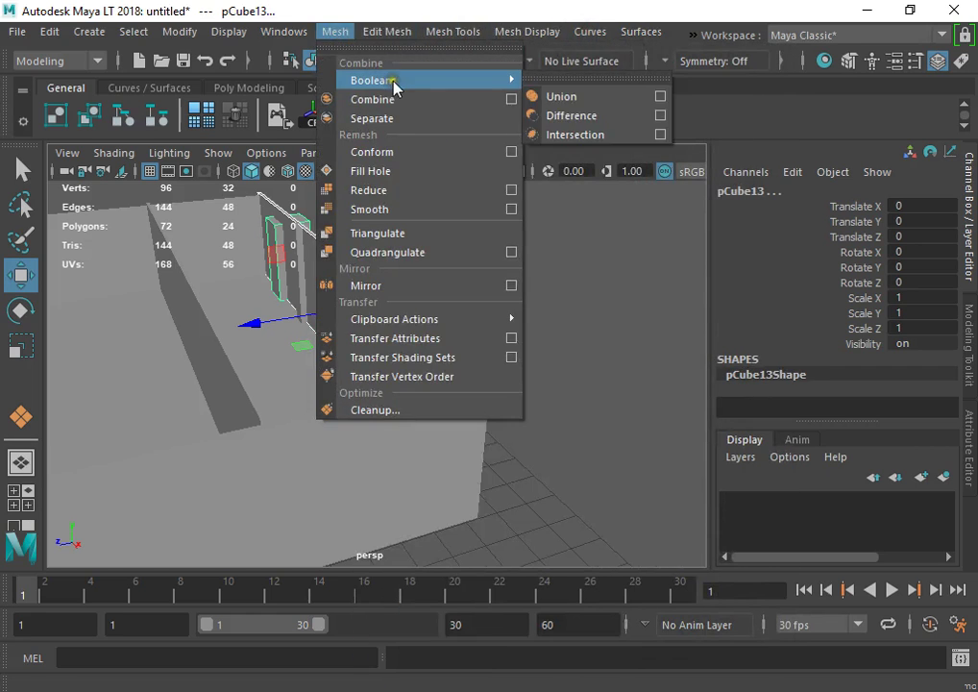
pyautogui.click(569, 116)
pyautogui.keyDown('alt'); pyautogui.moveTo(584, 267); pyautogui.dragTo(430, 253); pyautogui.keyUp('alt')
# Step: Duplicate the inner dividing wall and reshape the copy into a thick block with Scale X 0.206 and Scale Y 66.612
pyautogui.click(350, 292)
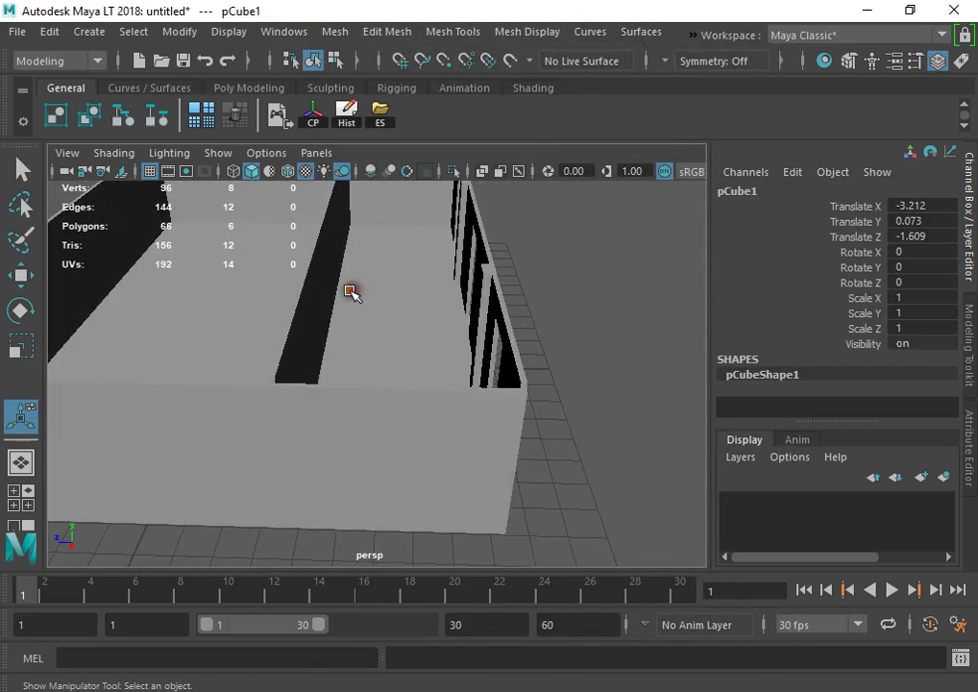
pyautogui.keyDown('alt'); pyautogui.moveTo(351, 303); pyautogui.dragTo(377, 266); pyautogui.keyUp('alt')
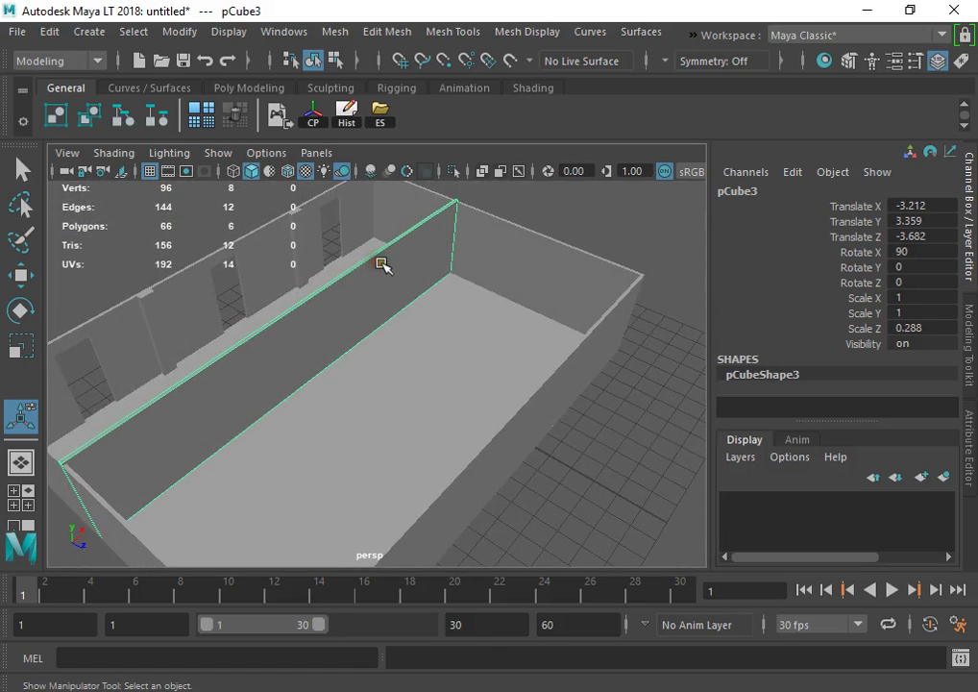
pyautogui.press('r')
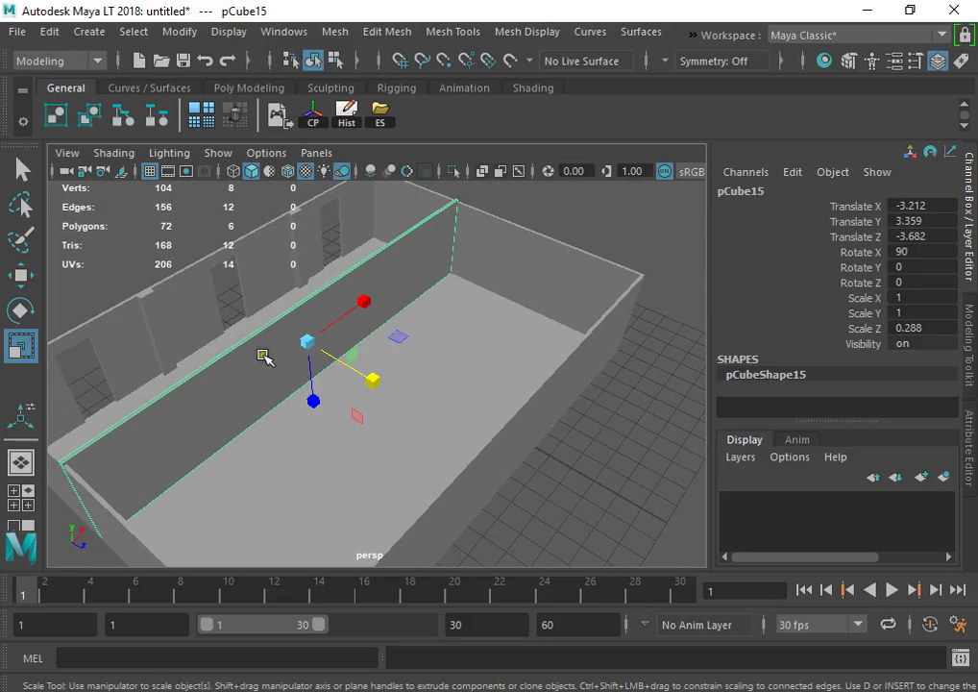
pyautogui.moveTo(365, 299); pyautogui.dragTo(360, 302)
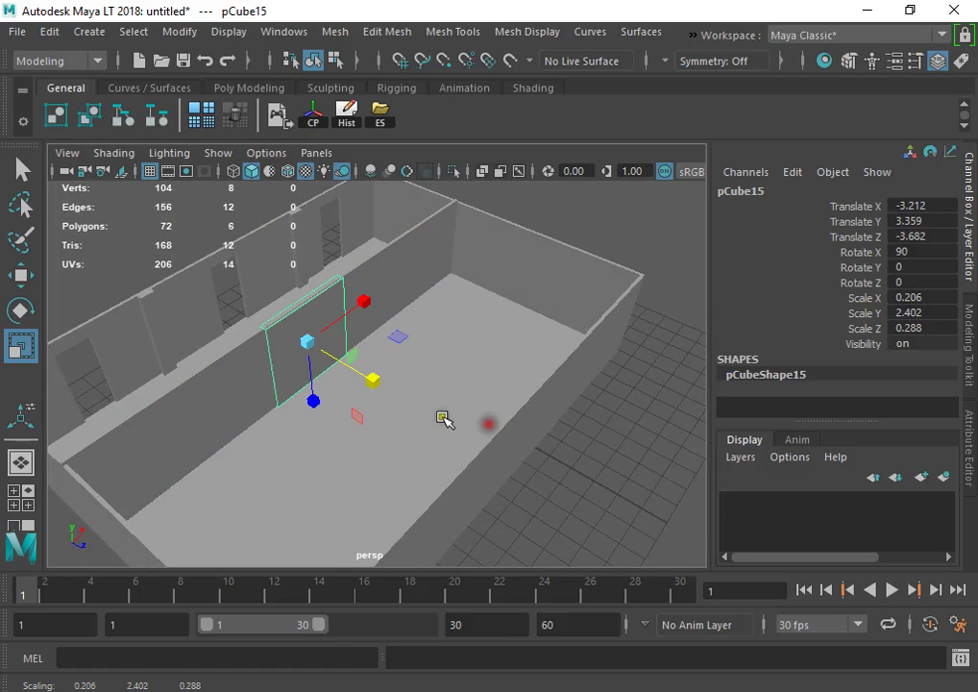
pyautogui.moveTo(371, 385); pyautogui.dragTo(569, 457)
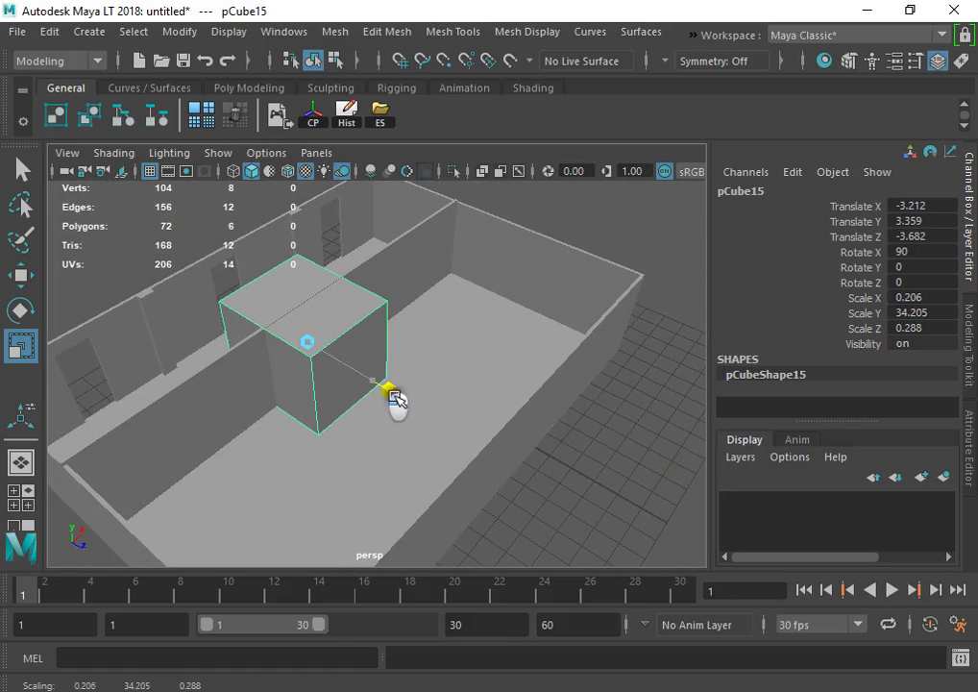
pyautogui.moveTo(394, 399); pyautogui.dragTo(423, 408)
# Step: Relocate the block's pivot to its outer corner and place the block in the large room's far corner at Translate 5.541, 3.214, 1.328
pyautogui.press('w')
pyautogui.press('d')
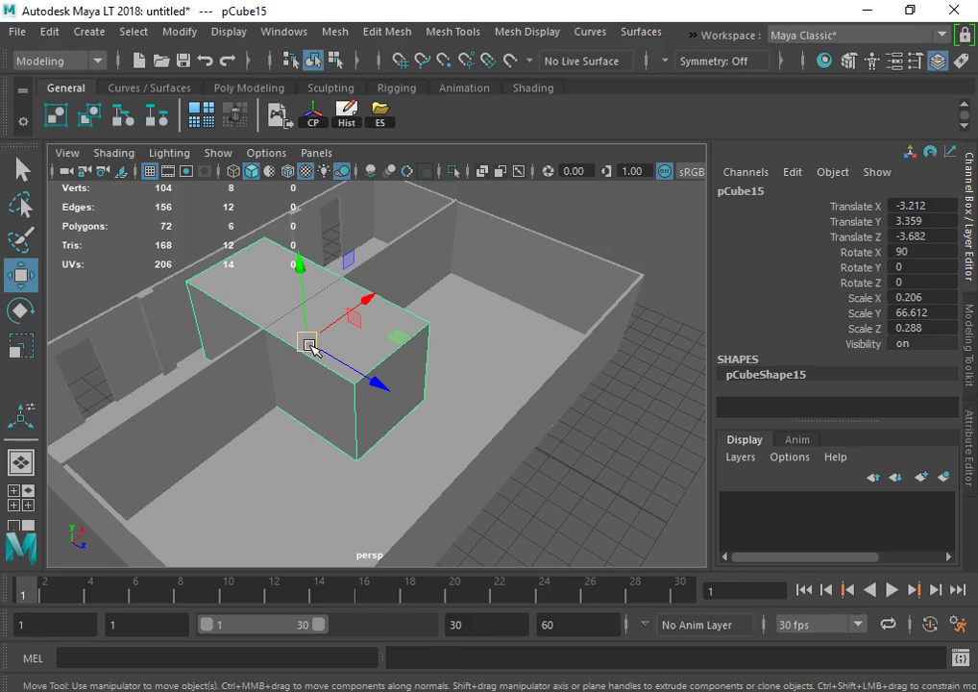
pyautogui.press('s')
pyautogui.press('d')
pyautogui.keyDown('alt'); pyautogui.moveTo(308, 342); pyautogui.dragTo(360, 343); pyautogui.keyUp('alt')
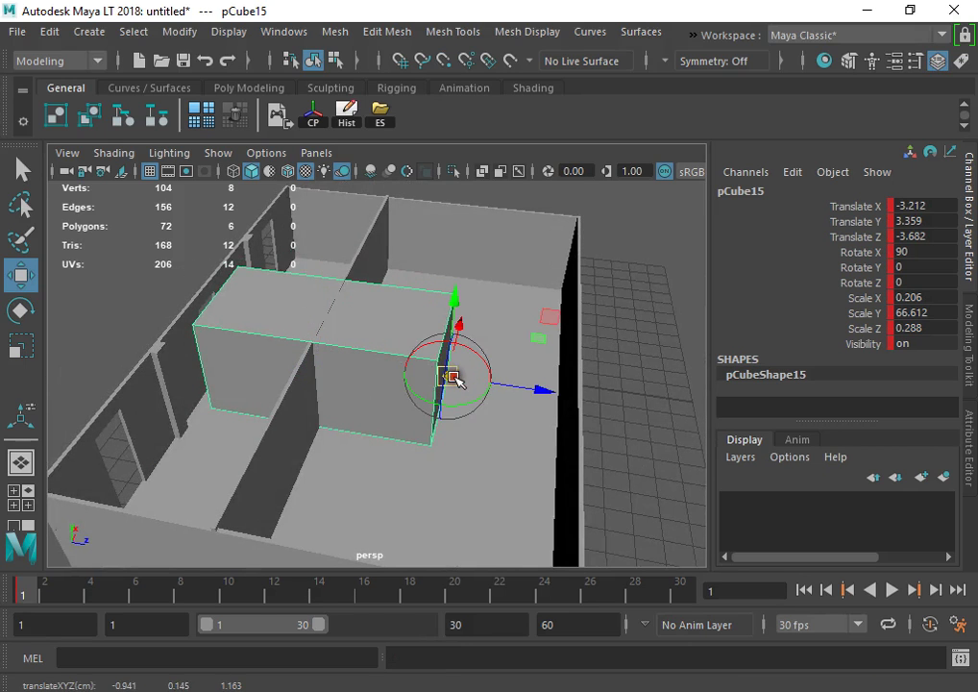
pyautogui.moveTo(455, 380); pyautogui.dragTo(545, 300)
pyautogui.keyDown('alt'); pyautogui.moveTo(365, 313); pyautogui.dragTo(424, 319); pyautogui.keyUp('alt')
# Step: Snap the vertices on the block's inner side to the dividing wall so the block spans the large room
pyautogui.moveTo(356, 189); pyautogui.dragTo(308, 179, button='right')
pyautogui.keyDown('alt'); pyautogui.moveTo(398, 223); pyautogui.dragTo(481, 322, button='middle'); pyautogui.keyUp('alt')
pyautogui.keyDown('alt'); pyautogui.moveTo(483, 324); pyautogui.dragTo(438, 308); pyautogui.keyUp('alt')
pyautogui.moveTo(370, 296); pyautogui.dragTo(496, 508)
pyautogui.press('v')
pyautogui.moveTo(505, 393); pyautogui.dragTo(426, 372)
pyautogui.moveTo(403, 187); pyautogui.dragTo(498, 161, button='right')
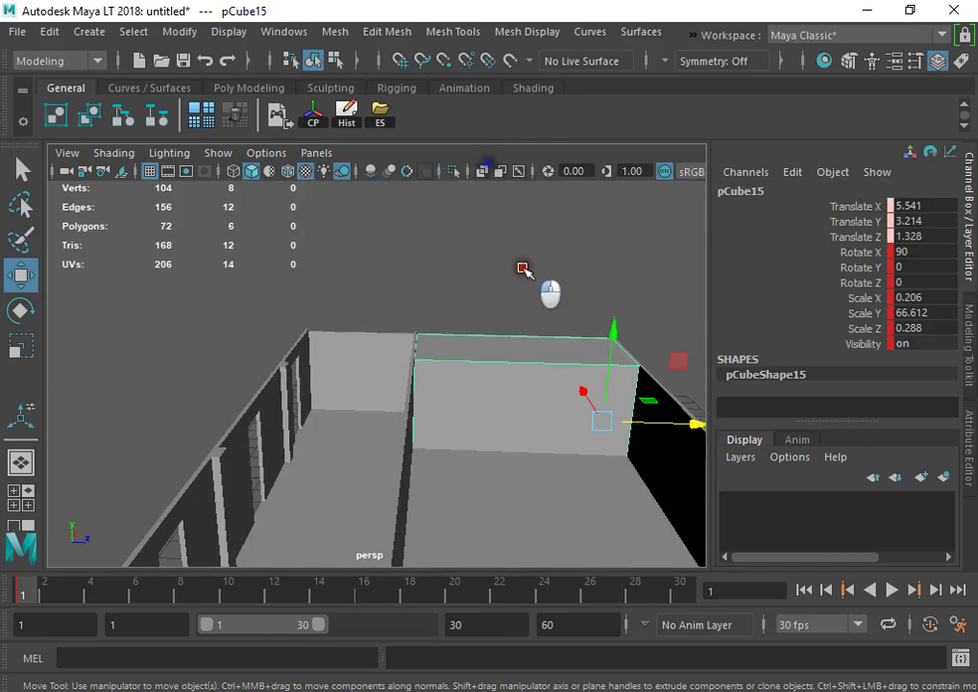
# Step: Duplicate the room-spanning block along X to Translate X -4.499, forming a second partition in the large room
pyautogui.click(523, 269)
pyautogui.keyDown('alt'); pyautogui.moveTo(457, 259); pyautogui.dragTo(579, 337); pyautogui.keyUp('alt')
pyautogui.click(476, 295)
pyautogui.keyDown('alt'); pyautogui.moveTo(389, 352); pyautogui.dragTo(468, 337); pyautogui.keyUp('alt')
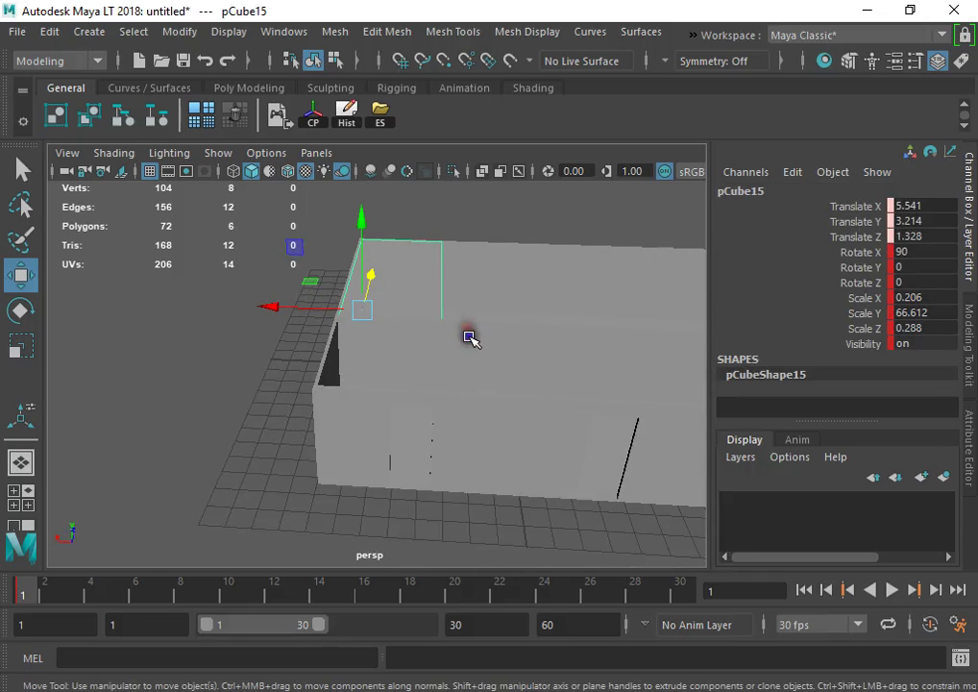
pyautogui.keyDown('alt'); pyautogui.moveTo(513, 275); pyautogui.dragTo(424, 314, button='middle'); pyautogui.keyUp('alt')
pyautogui.keyDown('alt'); pyautogui.moveTo(424, 315); pyautogui.dragTo(410, 342); pyautogui.keyUp('alt')
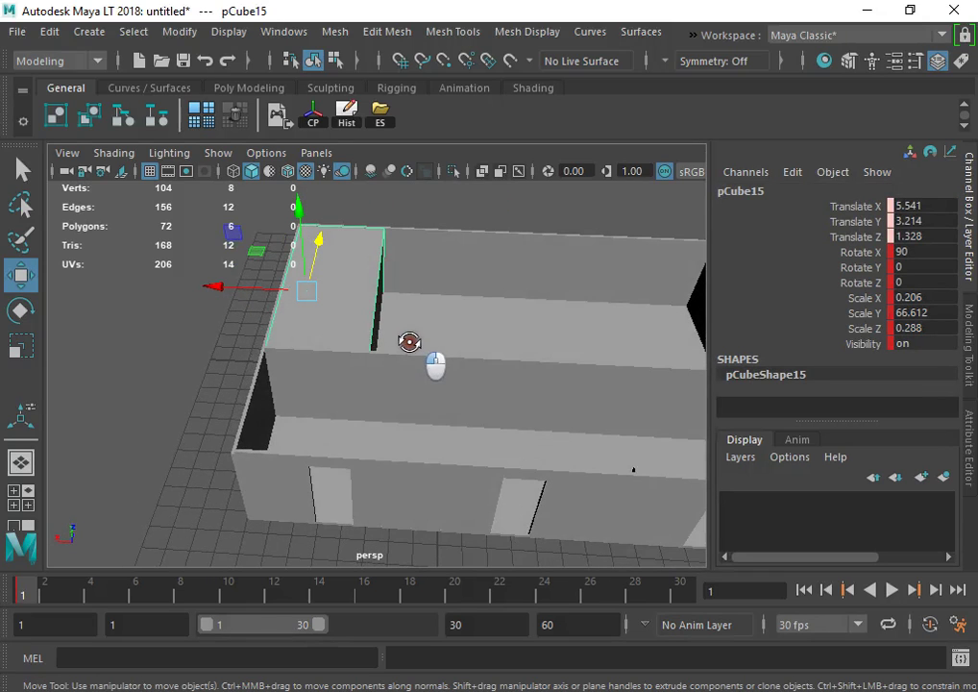
pyautogui.click(373, 371)
pyautogui.click(339, 296)
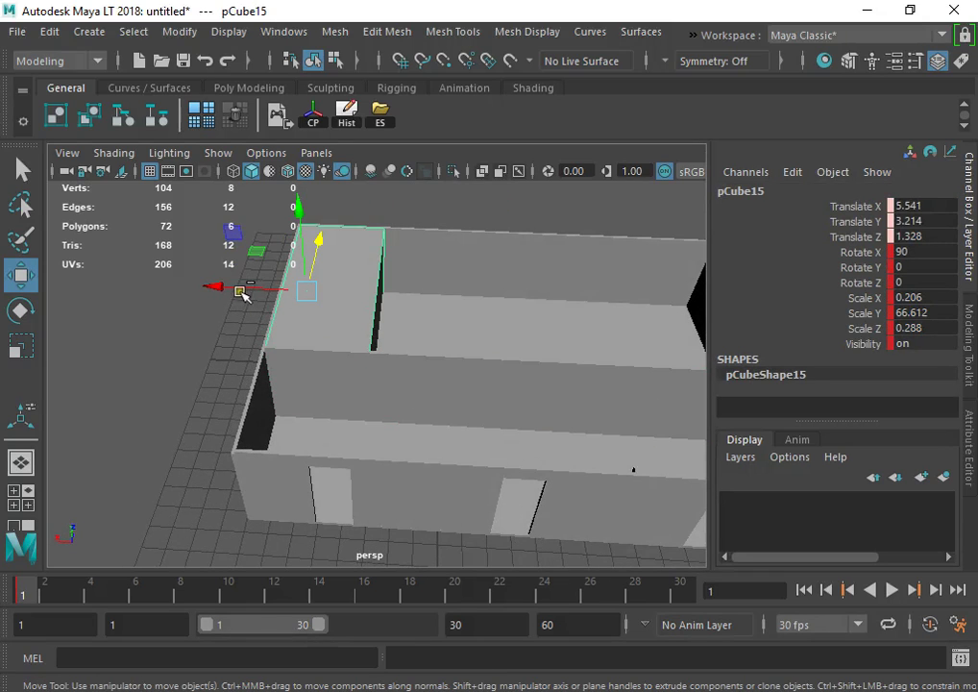
pyautogui.moveTo(241, 293)
pyautogui.keyDown('shift'); pyautogui.mouseDown()
pyautogui.moveTo(421, 343)
pyautogui.moveTo(337, 303)
pyautogui.moveTo(256, 300)
pyautogui.moveTo(303, 301)
pyautogui.moveTo(368, 332)
pyautogui.mouseUp(); pyautogui.keyUp('shift')
# Step: Make a narrow copy of the block with Scale X 0.079 and place it through the dividing wall at Translate X 0.397, Z -2.128
pyautogui.press('r')
pyautogui.press('w')
pyautogui.moveTo(396, 278); pyautogui.dragTo(381, 310)
pyautogui.scroll(3, 424, 352)
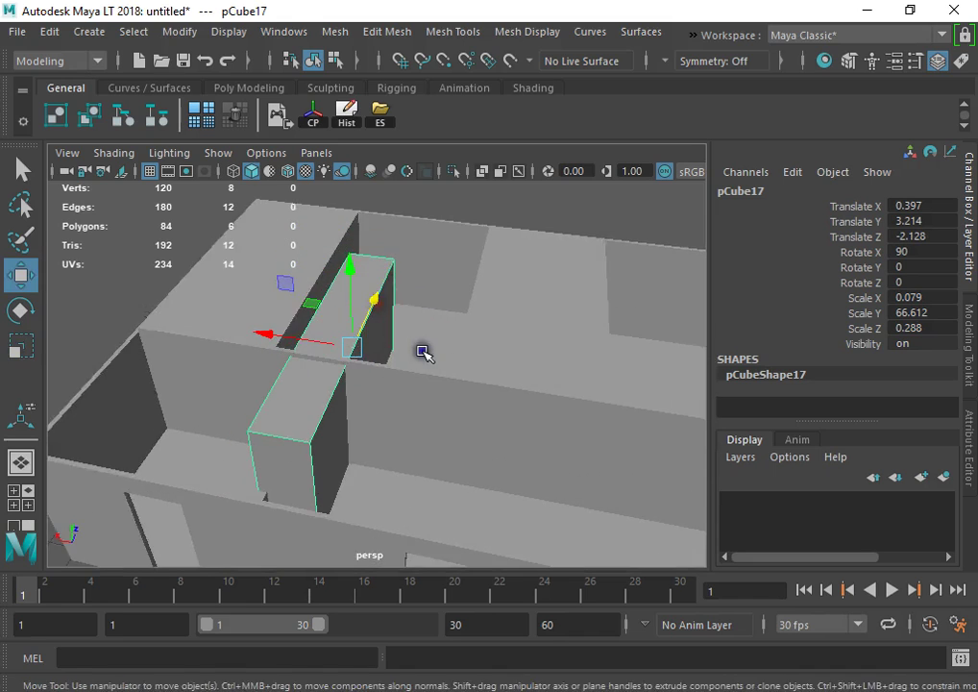
# Step: Lower the top face of the narrow cutting block to door height, below the top of the dividing wall
pyautogui.keyDown('alt'); pyautogui.moveTo(424, 356); pyautogui.dragTo(318, 344); pyautogui.keyUp('alt')
pyautogui.moveTo(423, 197); pyautogui.dragTo(420, 232, button='right')
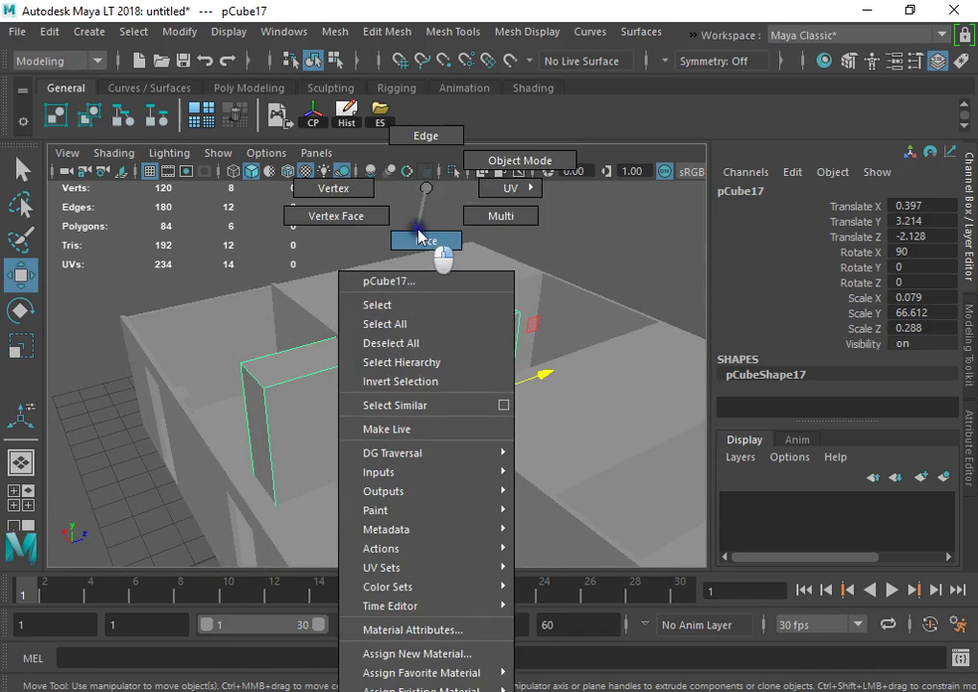
pyautogui.click(404, 323)
pyautogui.moveTo(393, 257); pyautogui.dragTo(389, 281)
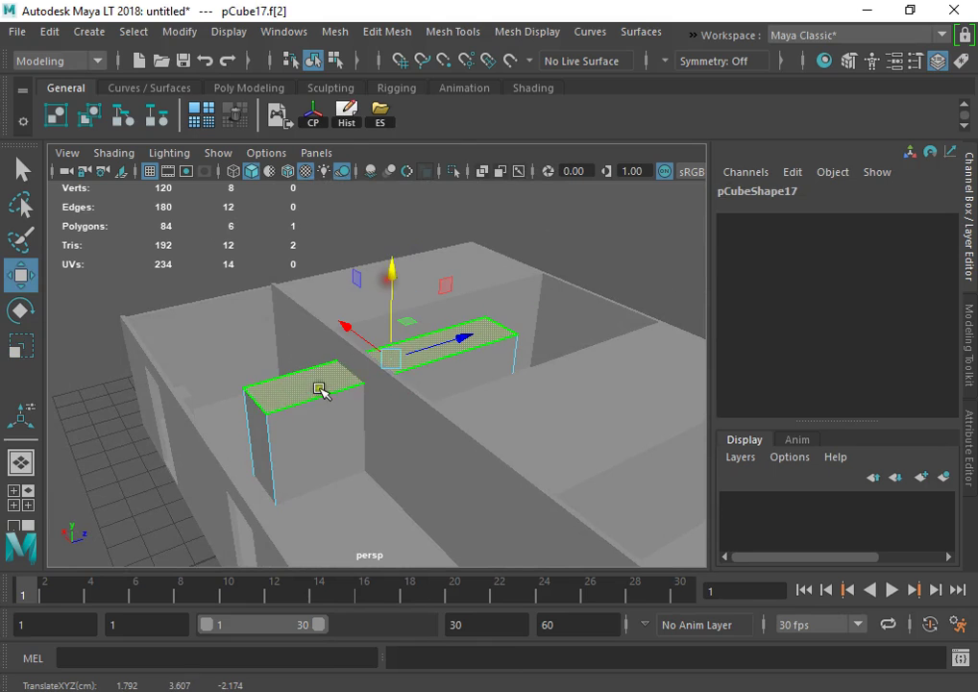
pyautogui.moveTo(314, 187); pyautogui.dragTo(386, 167, button='right')
pyautogui.keyDown('alt'); pyautogui.moveTo(319, 303); pyautogui.dragTo(422, 353); pyautogui.keyUp('alt')
# Step: Reduce the cutting block to Scale X 0.062 and Scale Y 28.609, and shift it along Z to -6.063
pyautogui.press('r')
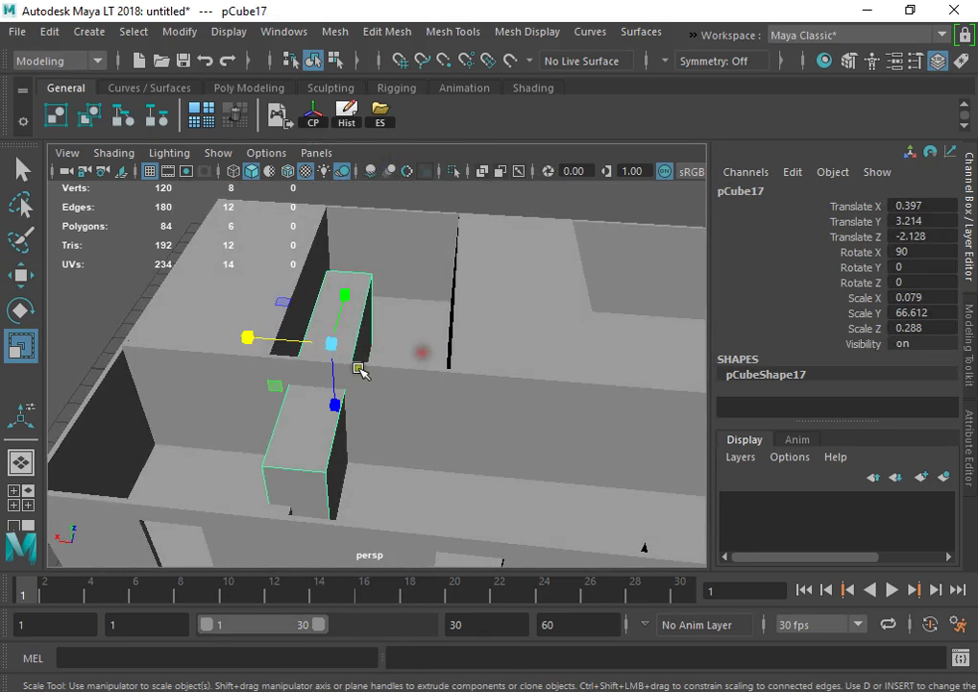
pyautogui.moveTo(248, 338); pyautogui.dragTo(271, 344)
pyautogui.press('w')
pyautogui.press('r')
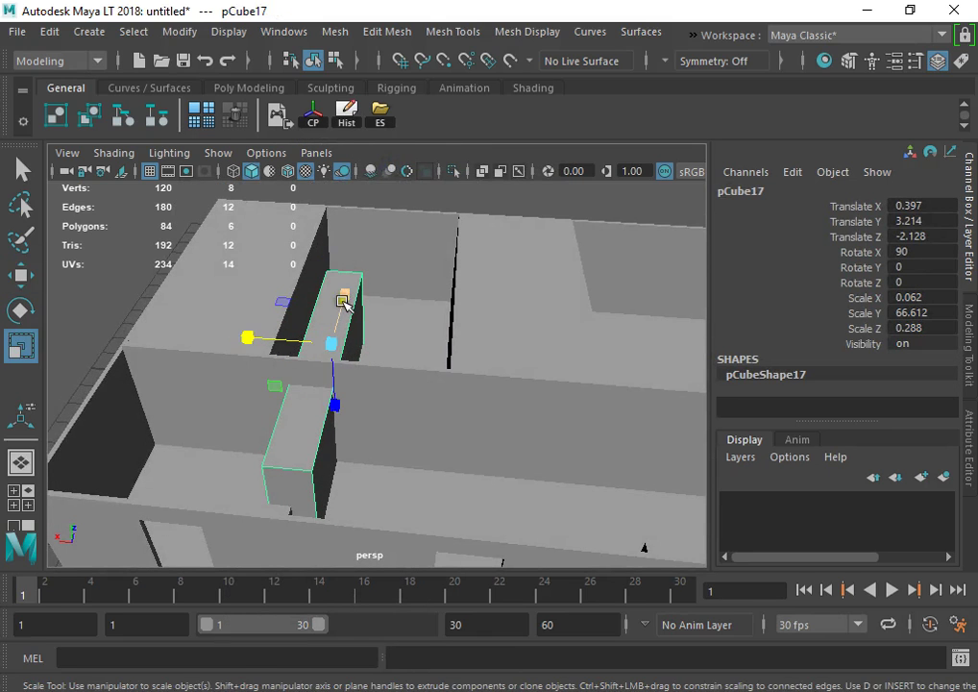
pyautogui.moveTo(344, 302); pyautogui.dragTo(450, 411)
pyautogui.press('w')
pyautogui.press('r')
# Step: Duplicate the cutting block along X to the other end of the dividing wall and combine both blocks into one mesh
pyautogui.press('w')
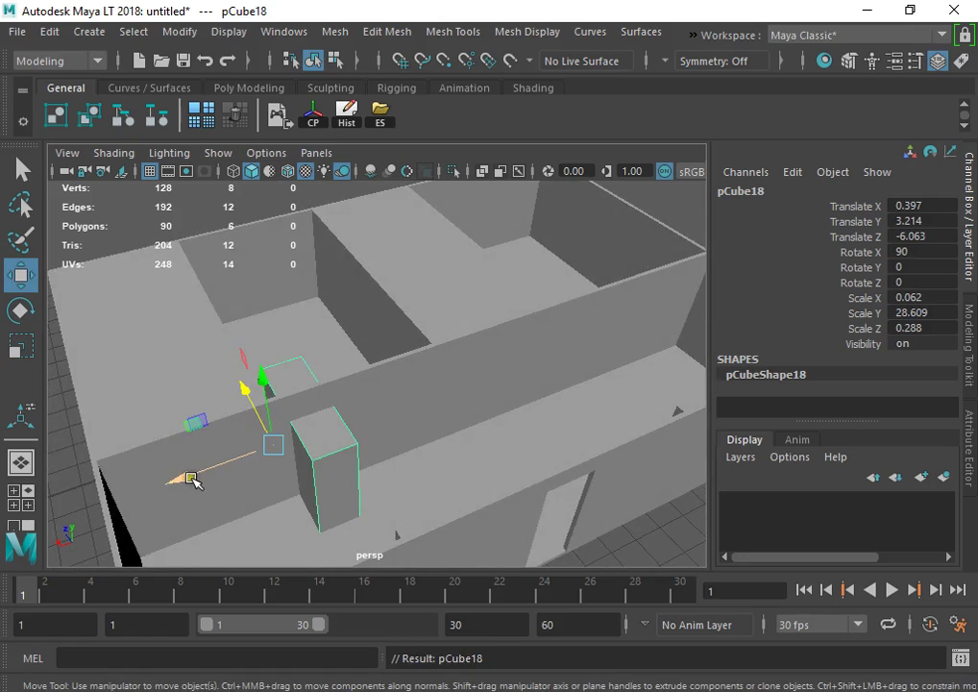
pyautogui.moveTo(192, 480); pyautogui.dragTo(480, 415)
pyautogui.keyDown('shift'); pyautogui.click(323, 455); pyautogui.keyUp('shift')
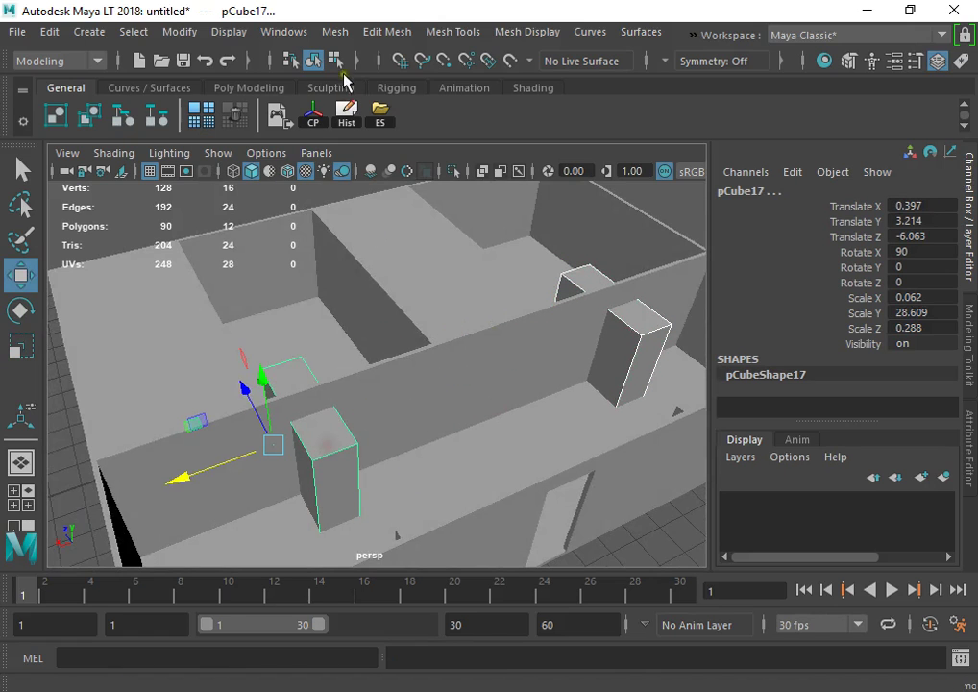
pyautogui.click(335, 32)
pyautogui.click(372, 99)
# Step: Try to run a Boolean Difference with only the combined cutting blocks selected
pyautogui.click(343, 36)
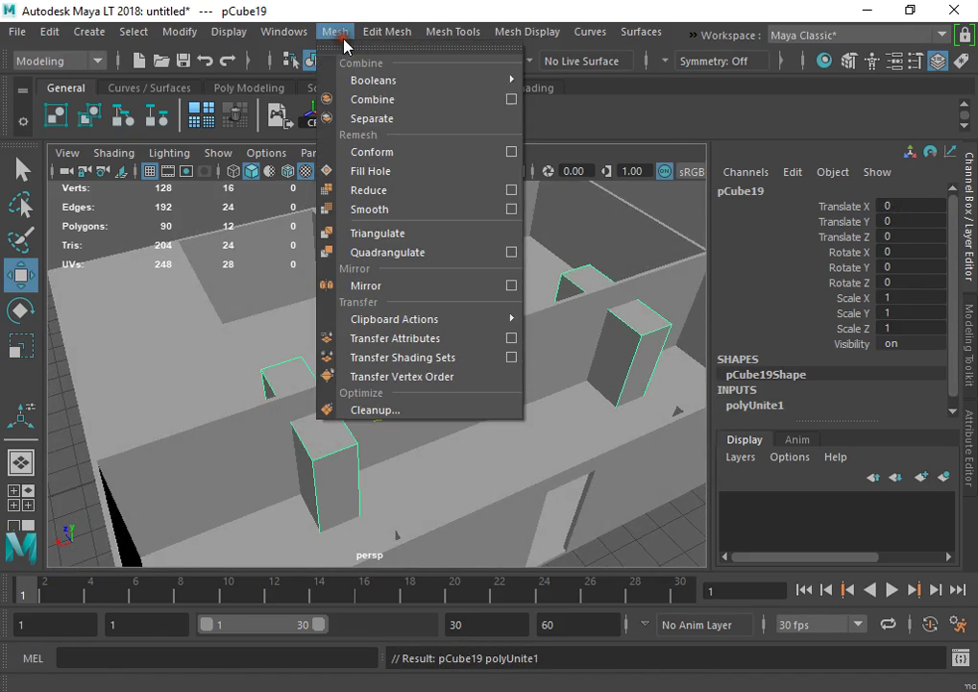
pyautogui.moveTo(388, 85)
pyautogui.click(569, 111)
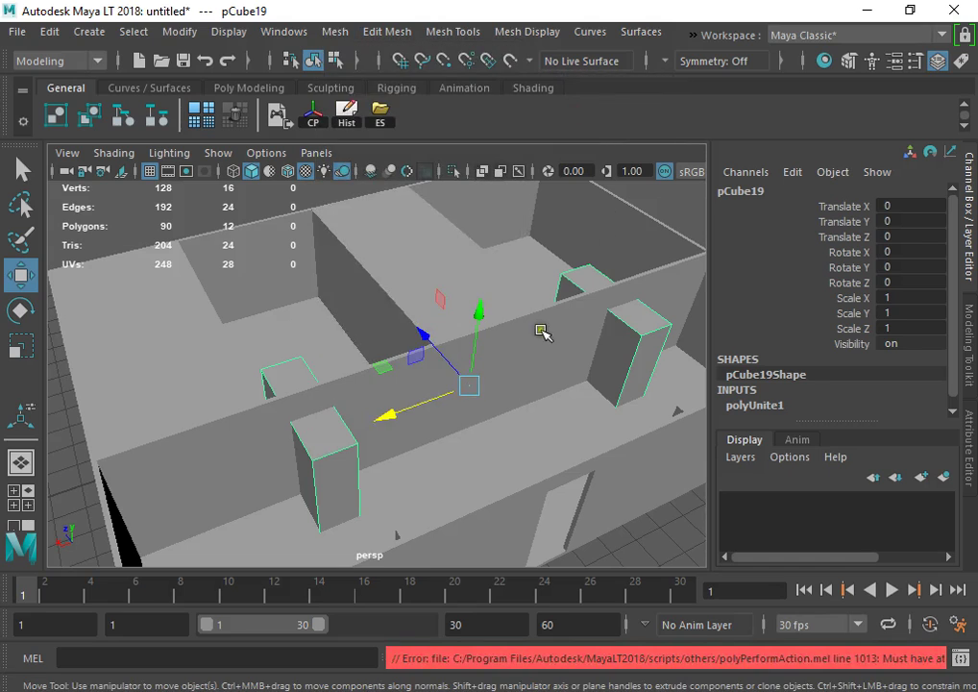
# Step: Cut two door openings in the inner dividing wall using a Boolean Difference with the combined blocks
pyautogui.click(543, 331)
pyautogui.keyDown('shift'); pyautogui.click(618, 332); pyautogui.keyUp('shift')
pyautogui.click(344, 34)
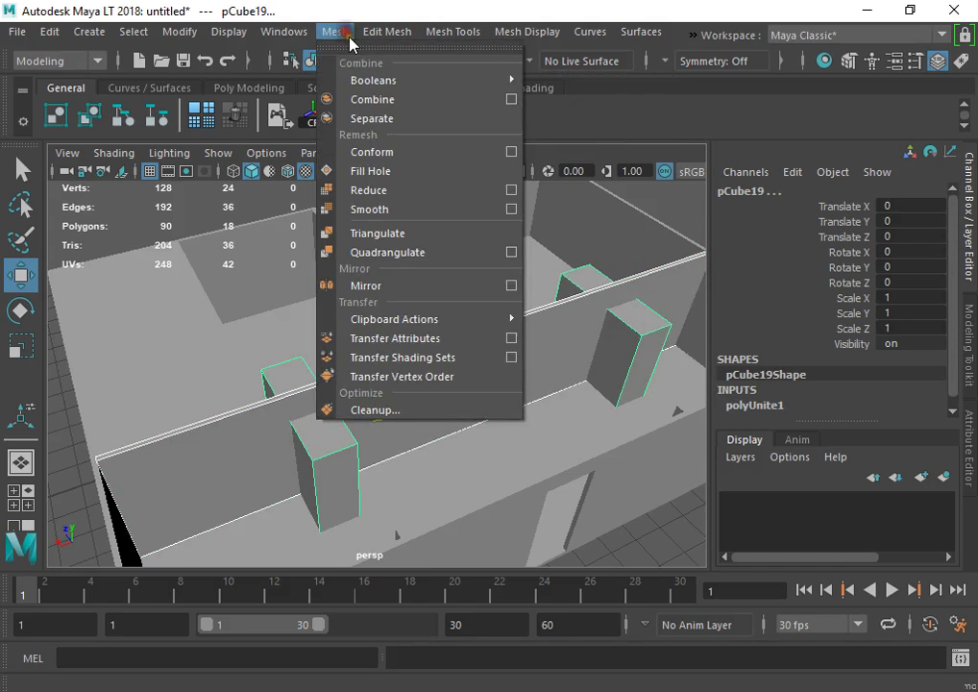
pyautogui.moveTo(391, 91)
pyautogui.click(588, 115)
pyautogui.keyDown('alt'); pyautogui.moveTo(607, 325); pyautogui.dragTo(513, 226, button='right'); pyautogui.keyUp('alt')
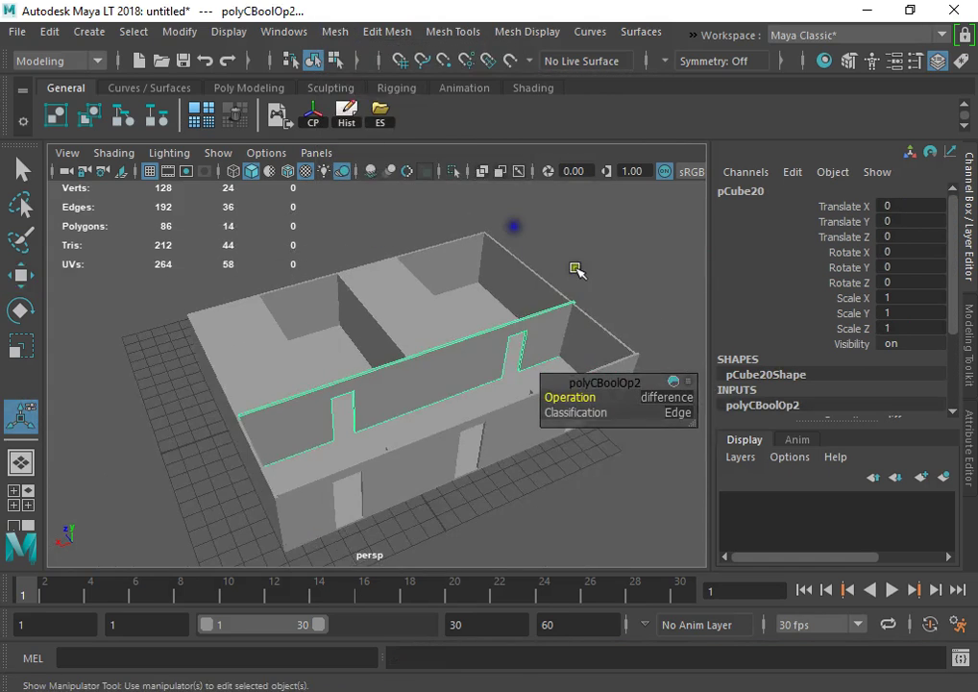
pyautogui.click(591, 267)
# Step: Duplicate the thick partition block between the large rooms and resize the copy into a cutter with Scale X 0.451 and Scale Y 10.873
pyautogui.keyDown('alt'); pyautogui.moveTo(611, 271); pyautogui.dragTo(393, 349); pyautogui.keyUp('alt')
pyautogui.keyDown('alt'); pyautogui.moveTo(393, 348); pyautogui.dragTo(356, 321, button='middle'); pyautogui.keyUp('alt')
pyautogui.keyDown('alt'); pyautogui.moveTo(355, 321); pyautogui.dragTo(395, 302); pyautogui.keyUp('alt')
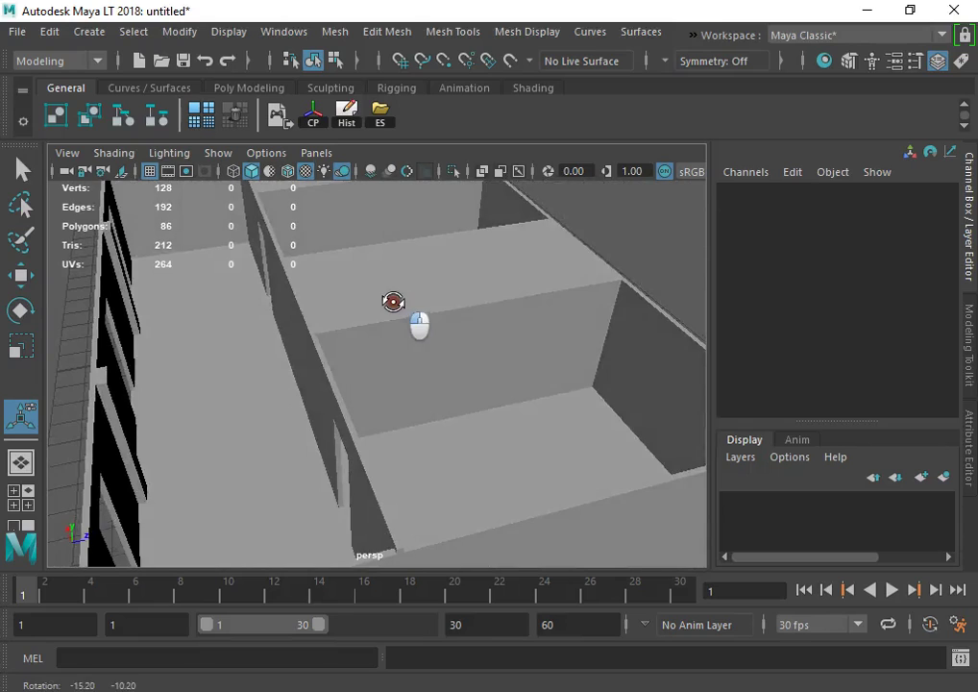
pyautogui.keyDown('alt'); pyautogui.moveTo(395, 301); pyautogui.dragTo(432, 327, button='right'); pyautogui.keyUp('alt')
pyautogui.click(448, 336)
pyautogui.press('r')
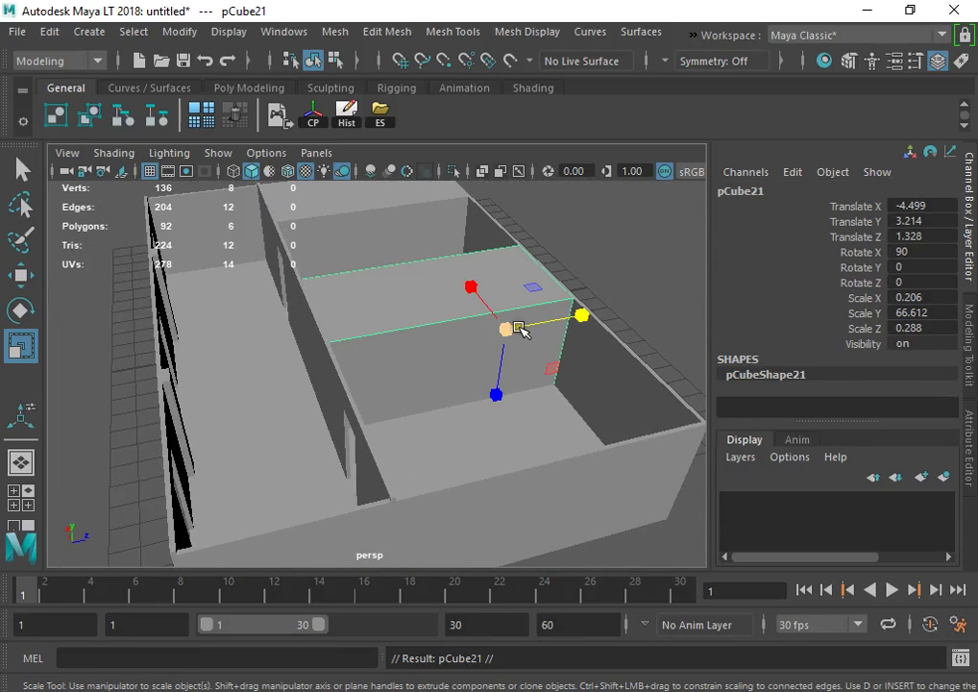
pyautogui.moveTo(578, 315); pyautogui.dragTo(517, 319)
pyautogui.press('w')
pyautogui.press('r')
pyautogui.moveTo(404, 299); pyautogui.dragTo(350, 223)
# Step: Reselect the new cutting block and move it along X to -1.718 so it passes through the partition
pyautogui.click(524, 296)
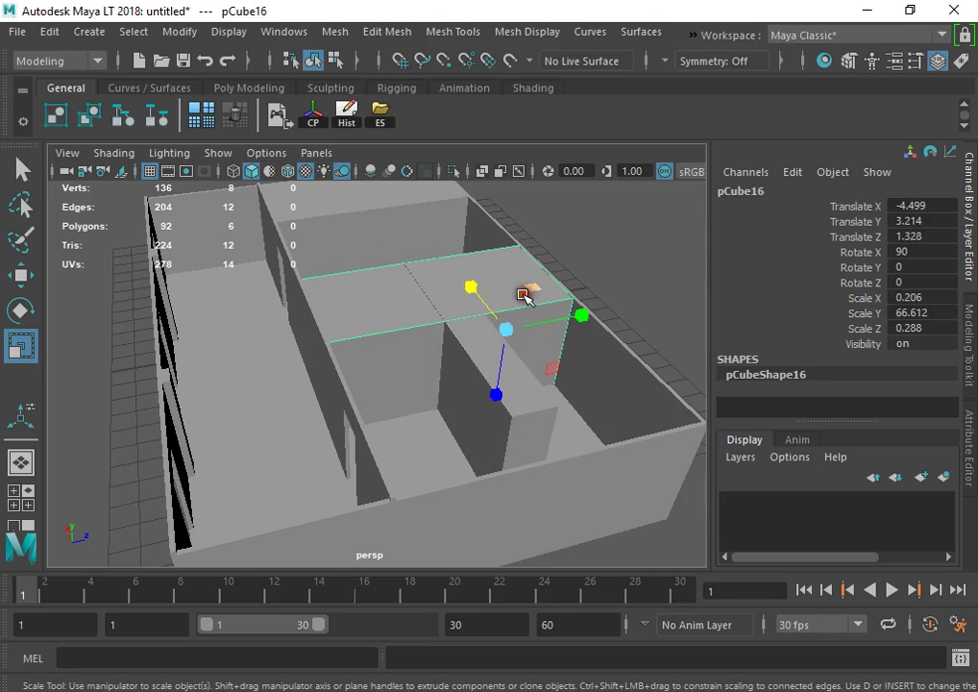
pyautogui.click(460, 355)
pyautogui.press('w')
pyautogui.moveTo(409, 294); pyautogui.dragTo(387, 266)
# Step: Cut a passage through the partition block using a Boolean Difference with the cutting block
pyautogui.click(502, 283)
pyautogui.keyDown('shift'); pyautogui.click(477, 345); pyautogui.keyUp('shift')
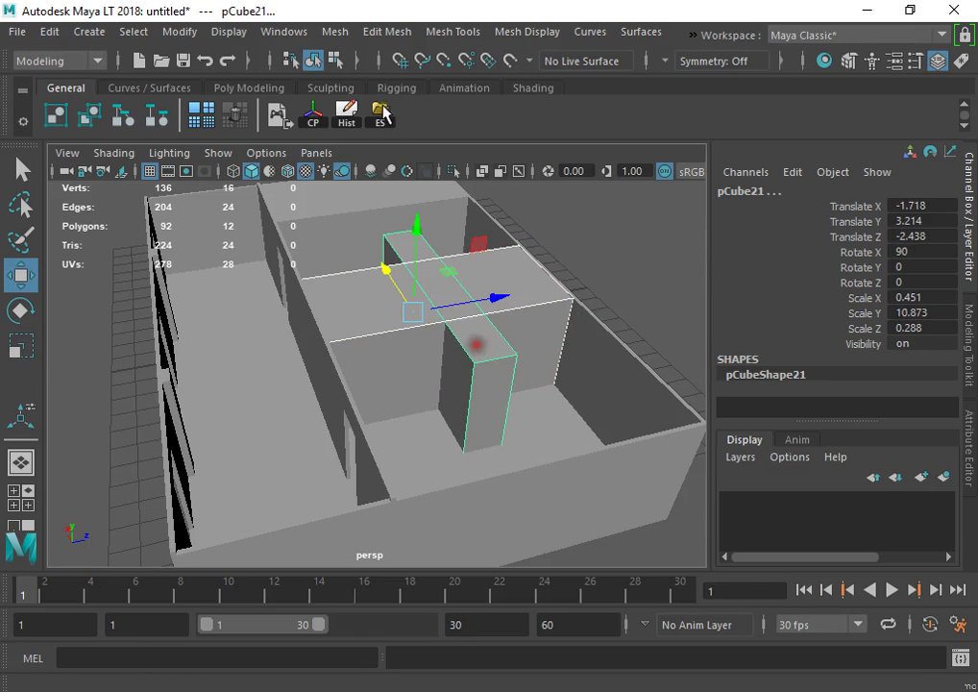
pyautogui.click(334, 31)
pyautogui.moveTo(394, 82)
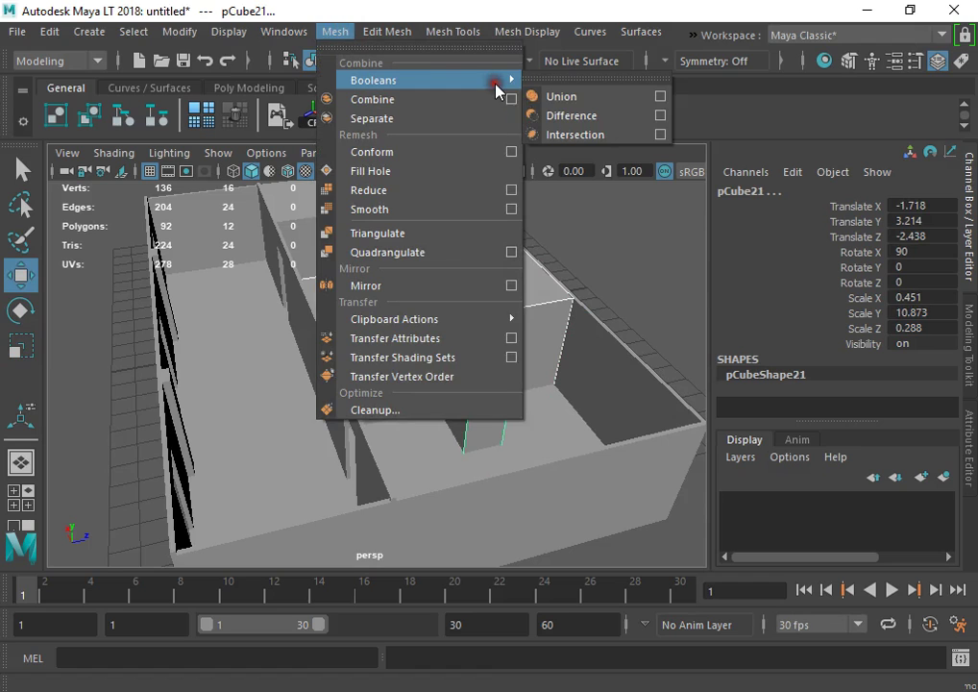
pyautogui.click(565, 117)
pyautogui.click(594, 247)
# Step: Duplicate both floor slabs and raise the copies to Translate Y 4.346 as the building's ceiling
pyautogui.keyDown('alt'); pyautogui.moveTo(548, 365); pyautogui.dragTo(524, 295, button='right'); pyautogui.keyUp('alt')
pyautogui.keyDown('alt'); pyautogui.moveTo(524, 296); pyautogui.dragTo(407, 255); pyautogui.keyUp('alt')
pyautogui.click(330, 349)
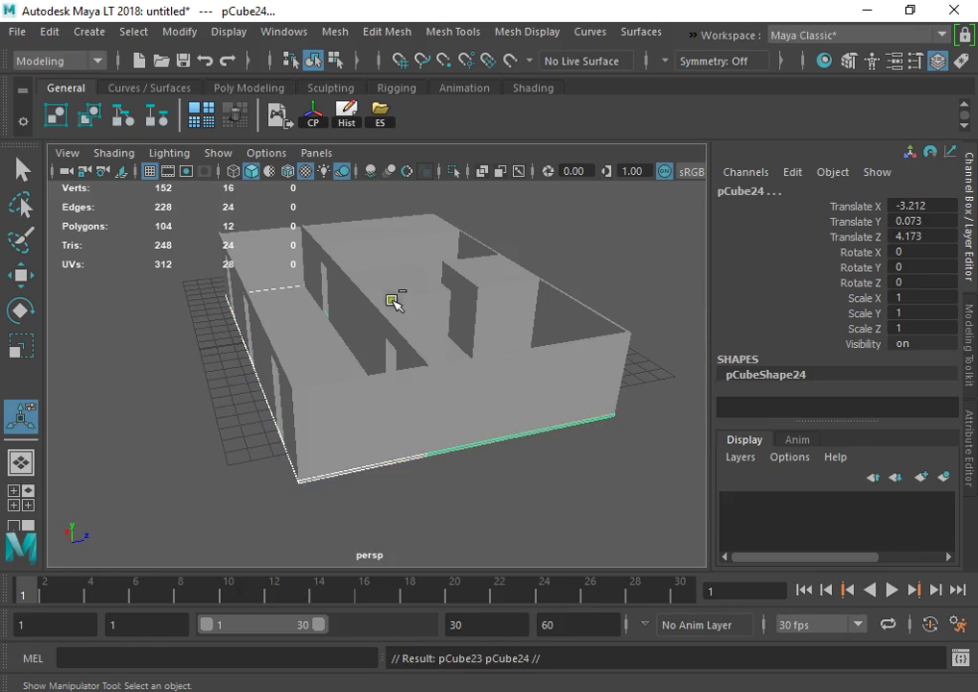
pyautogui.press('w')
pyautogui.moveTo(427, 383); pyautogui.dragTo(332, 381)
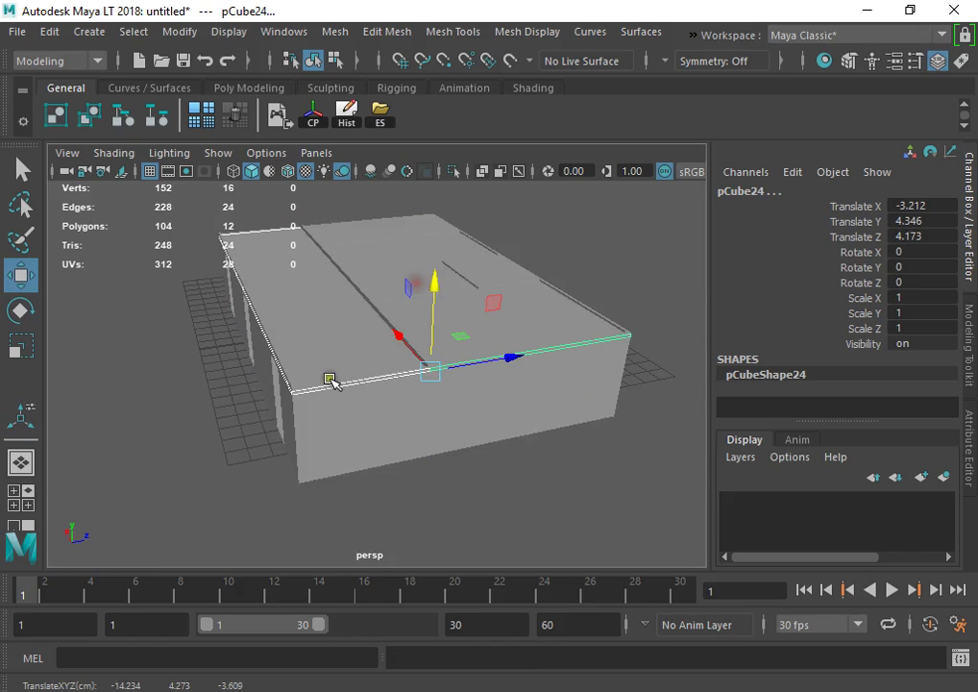
# Step: Move the ceiling slabs' pivot to the building's front corner and align the slabs with the tops of the walls
pyautogui.press('d')
pyautogui.moveTo(429, 371); pyautogui.dragTo(299, 398)
pyautogui.press('d')
pyautogui.click(409, 462)
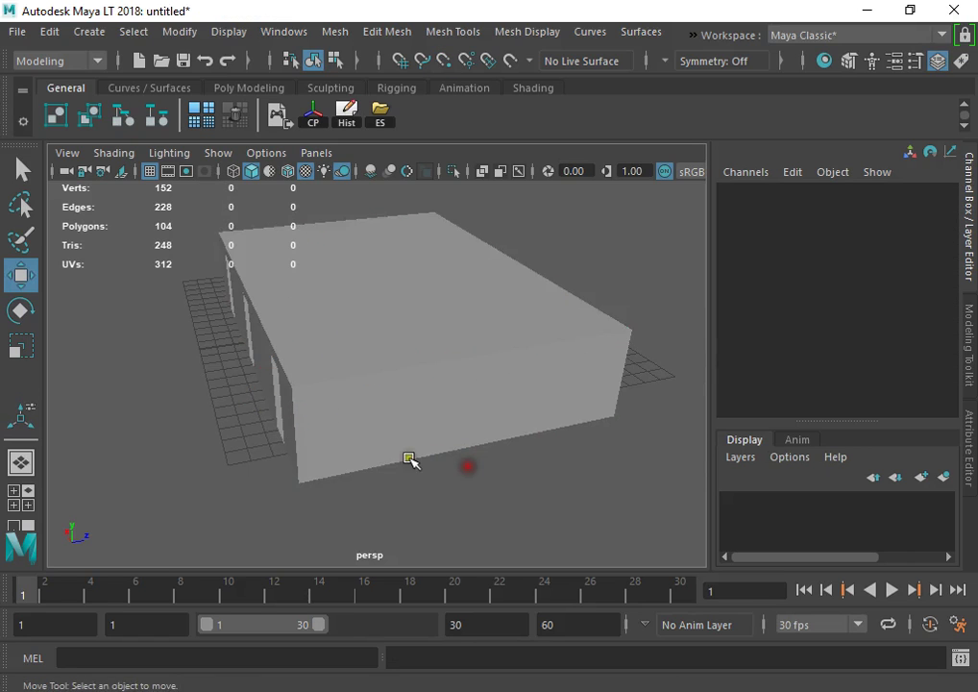
# Step: Select all of the building's meshes and delete their construction history
pyautogui.keyDown('alt'); pyautogui.moveTo(408, 458); pyautogui.dragTo(416, 273); pyautogui.keyUp('alt')
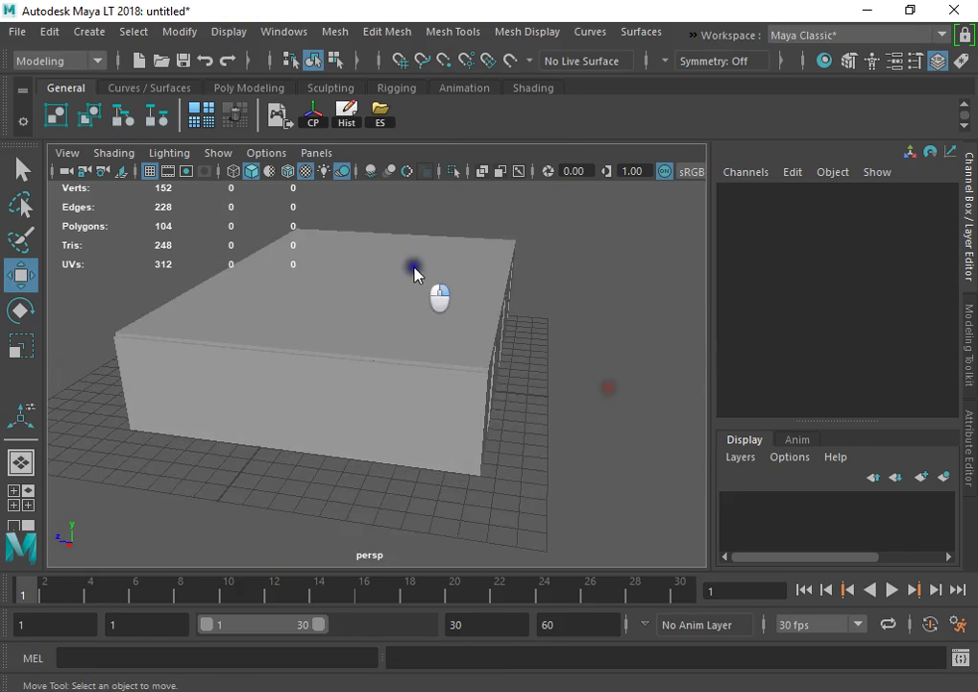
pyautogui.scroll(-3, 539, 339)
pyautogui.moveTo(189, 238); pyautogui.dragTo(527, 453)
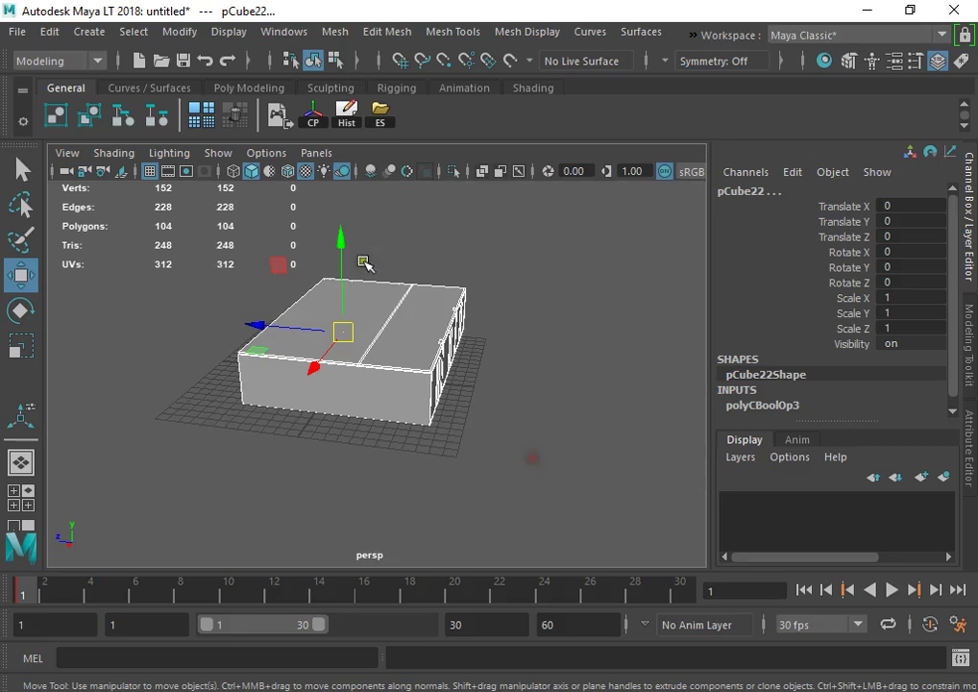
pyautogui.scroll(3, 360, 240)
pyautogui.click(348, 115)
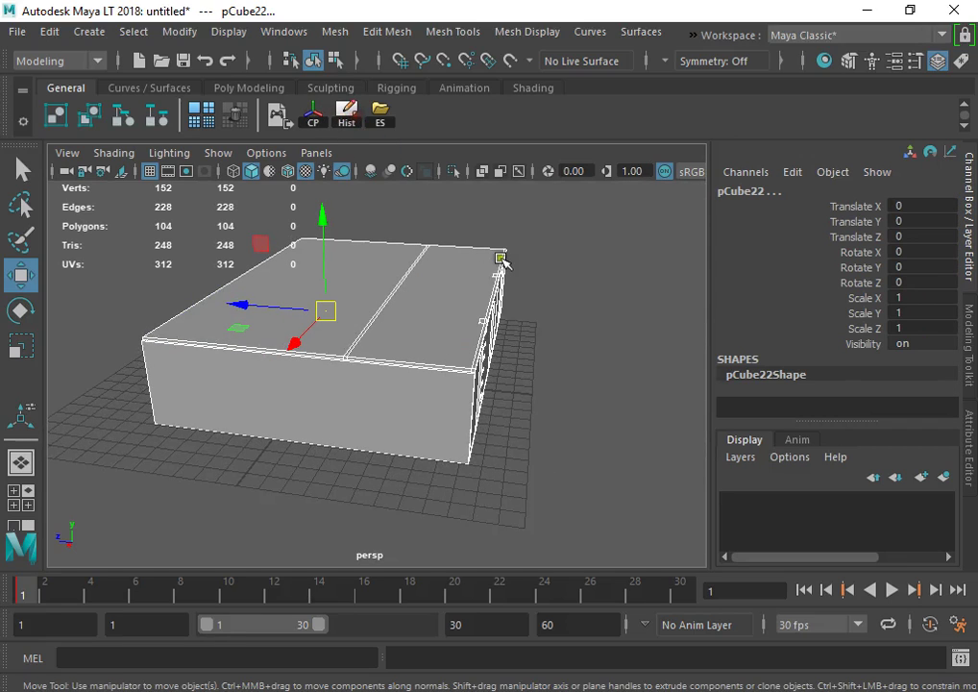
# Step: Add shortcuts for the UV Editor and Automatic UV mapping to the shelf
pyautogui.click(693, 36)
pyautogui.moveTo(733, 78)
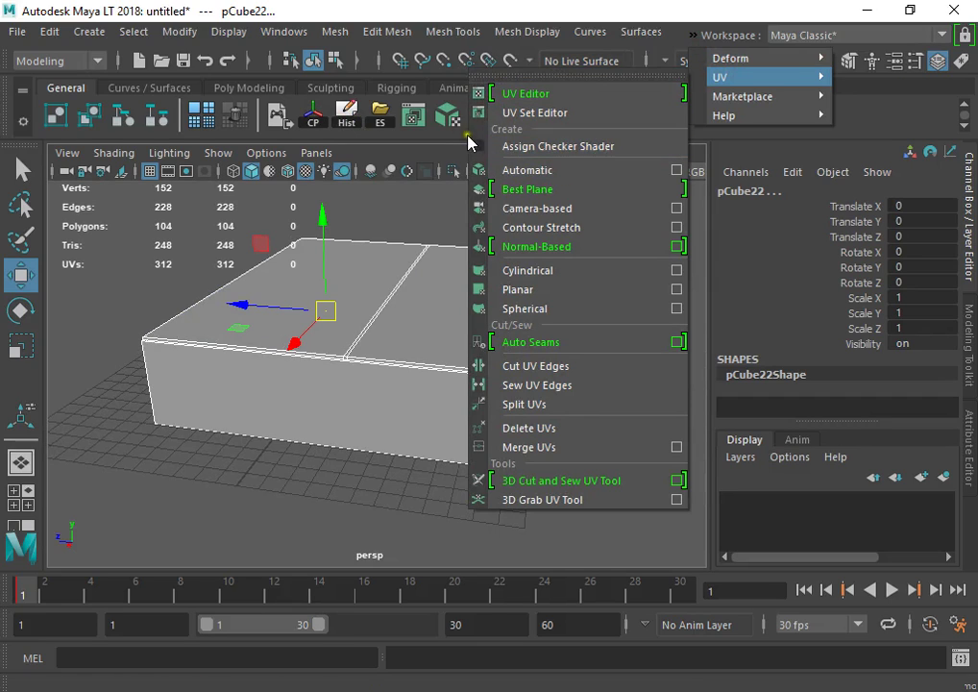
pyautogui.click(449, 142)
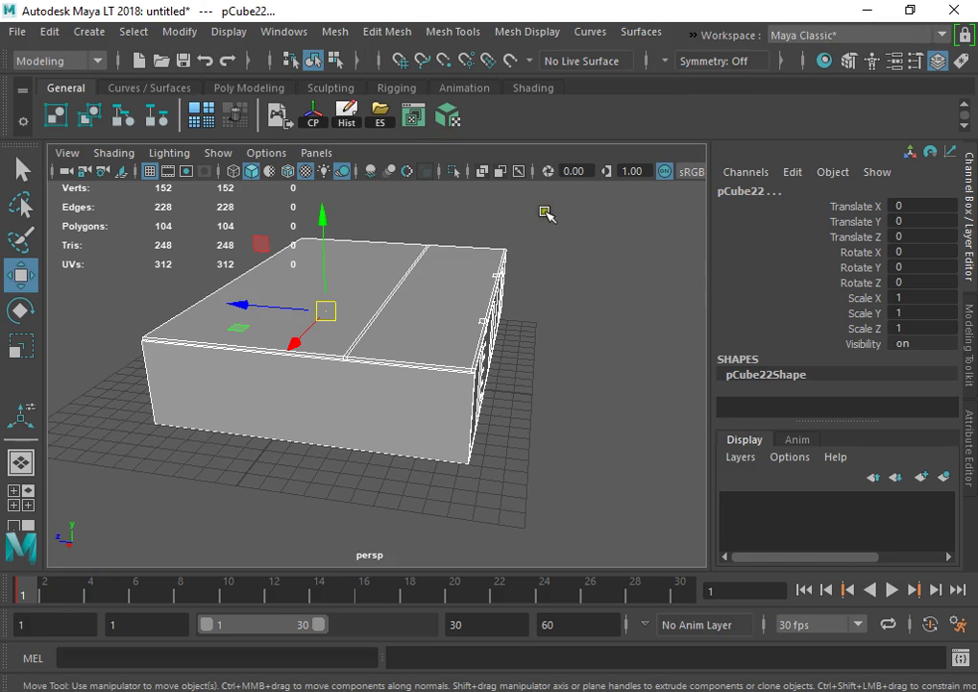
# Step: Rename the selected building meshes' existing UV set to ObjectUV in the UV Set Editor
pyautogui.keyDown('alt'); pyautogui.moveTo(546, 211); pyautogui.dragTo(400, 146); pyautogui.keyUp('alt')
pyautogui.click(410, 118)
pyautogui.moveTo(400, 249); pyautogui.dragTo(572, 187)
pyautogui.doubleClick(557, 237)
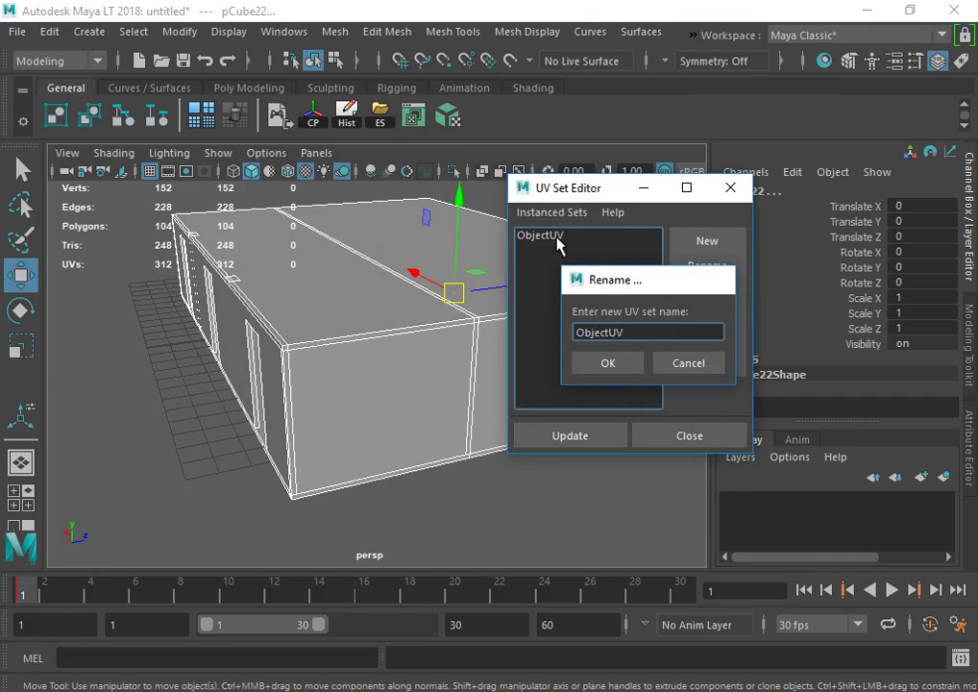
# Step: Add a second UV set to the building meshes and name it LightMap
pyautogui.click(707, 241)
pyautogui.doubleClick(574, 248)
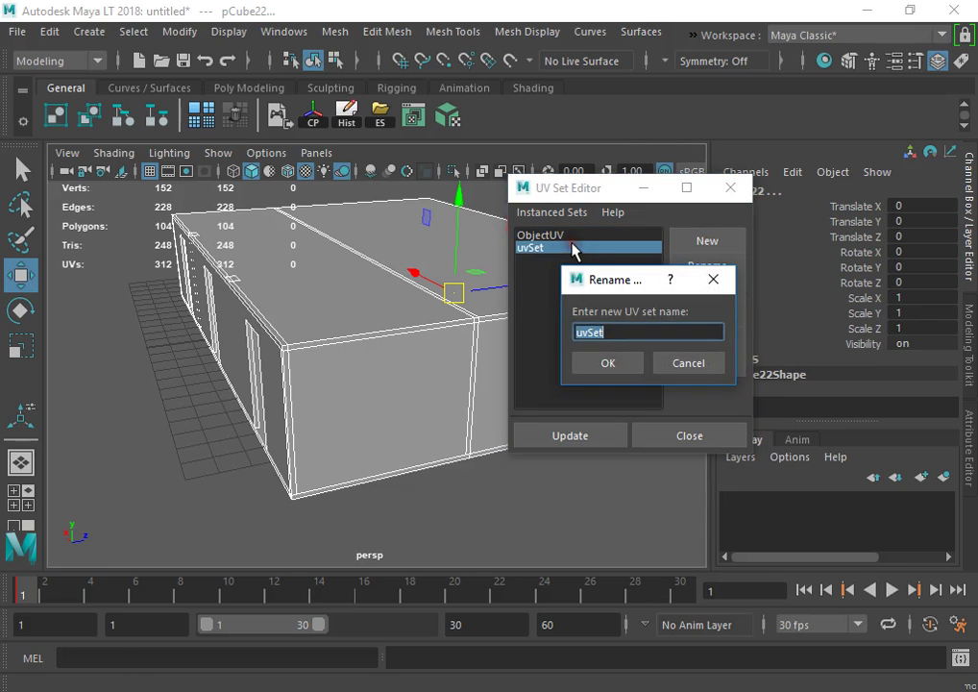
pyautogui.write('LightMap')
pyautogui.press('Return')
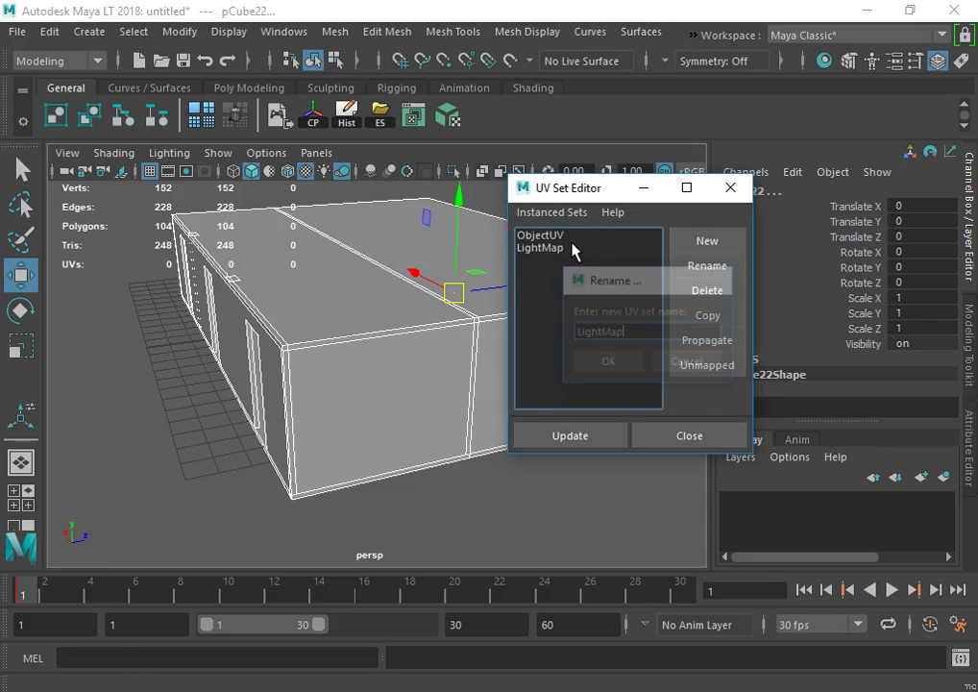
# Step: Apply Automatic UV mapping to the building meshes in the ObjectUV set and return to object selection
pyautogui.click(543, 235)
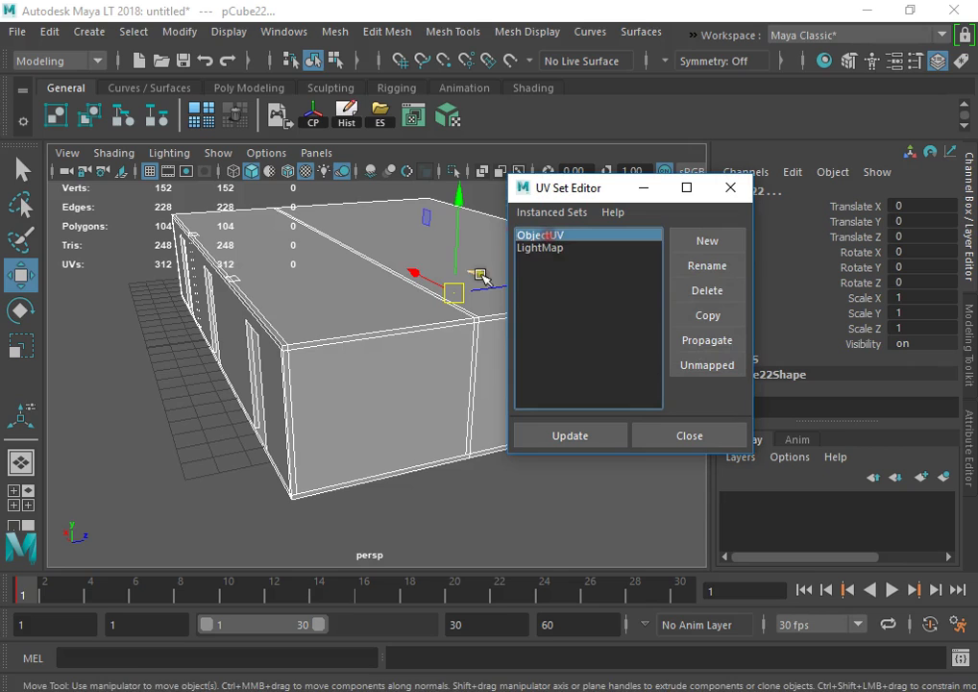
pyautogui.click(447, 118)
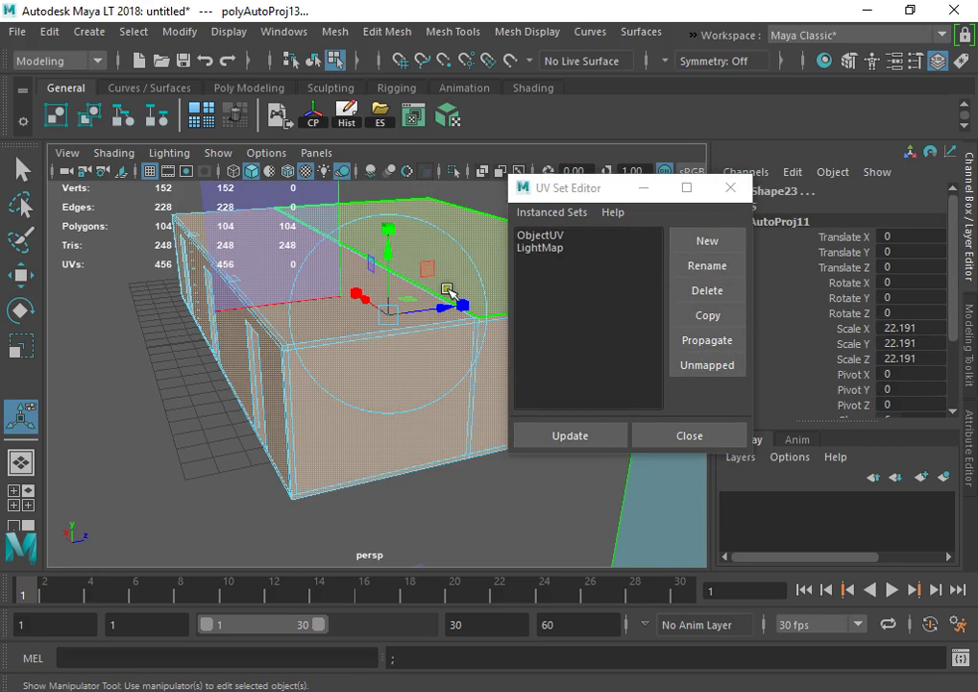
pyautogui.press('F10')
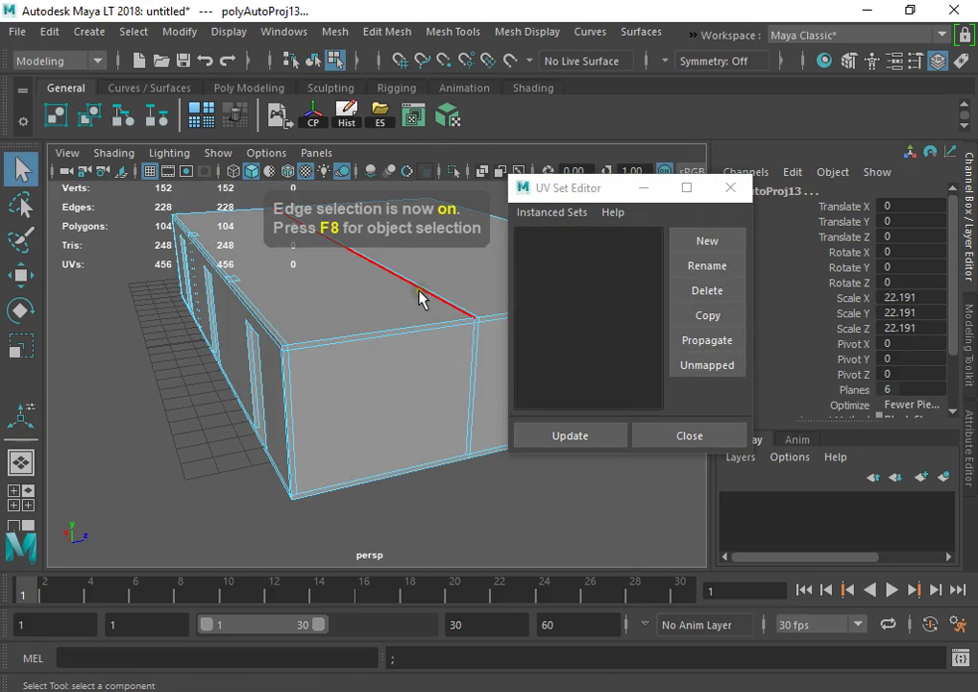
pyautogui.press('F8')
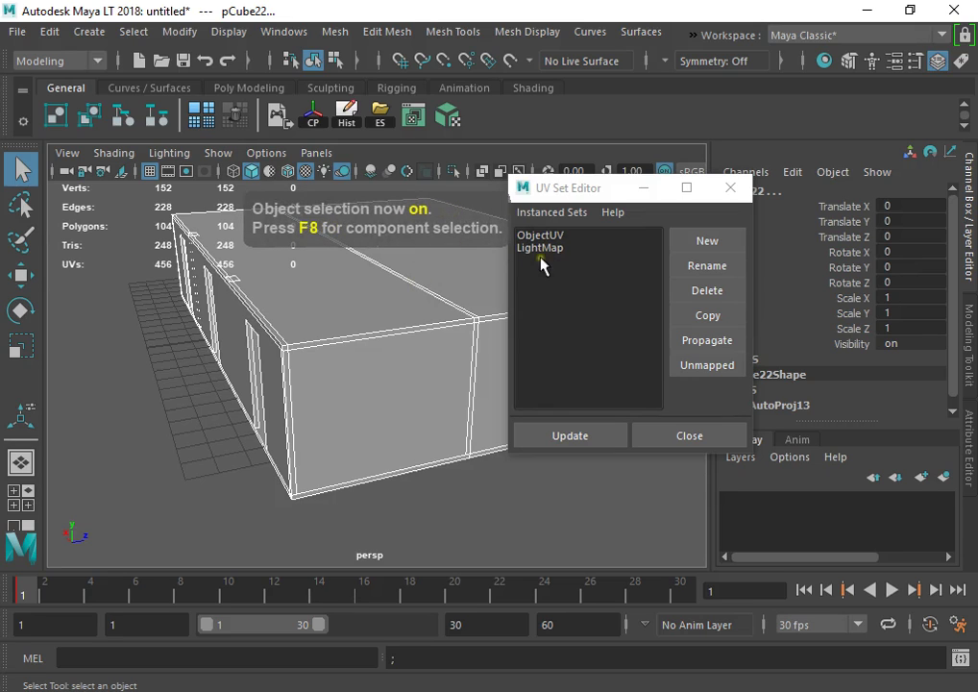
# Step: Apply Automatic UV mapping to the building meshes for the LightMap set and return to object selection
pyautogui.click(540, 254)
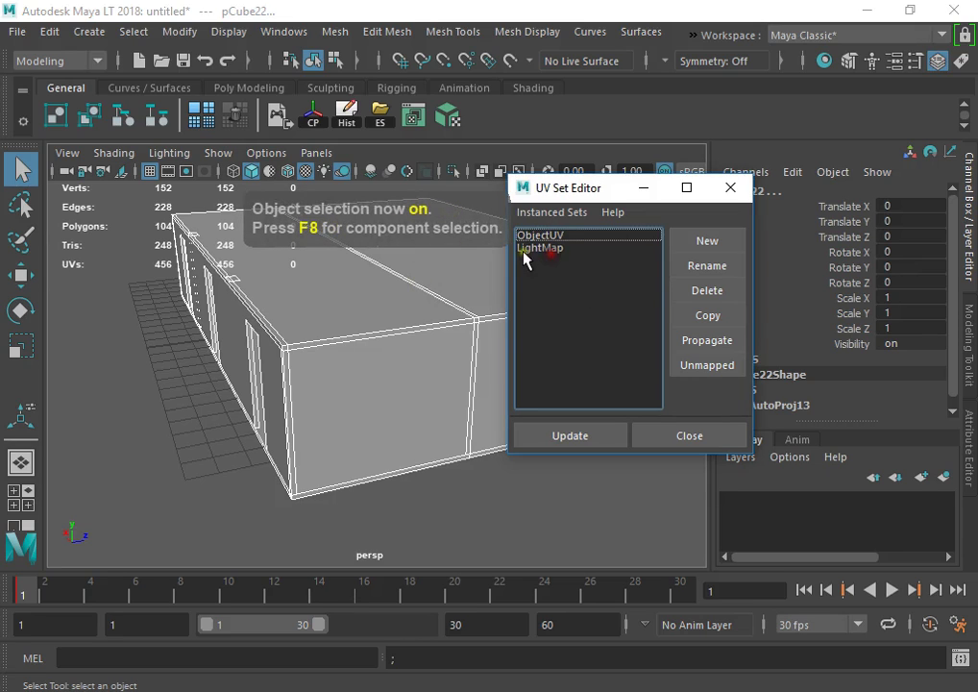
pyautogui.click(448, 119)
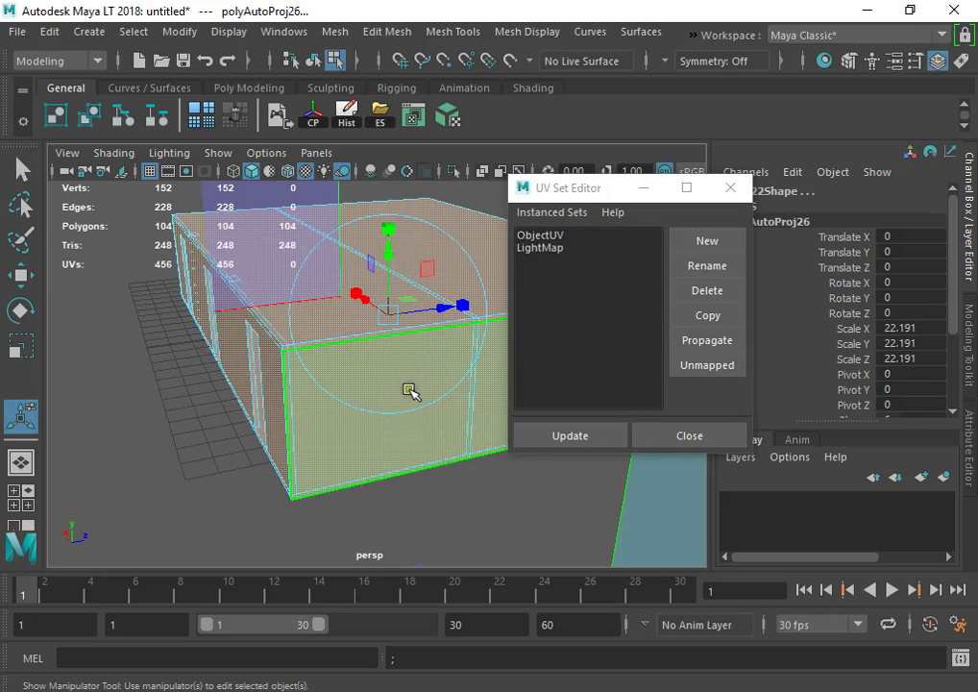
pyautogui.moveTo(411, 392); pyautogui.dragTo(486, 335, button='right')
# Step: Inspect the building's exterior from several sides and check the UV sets on its floor slab
pyautogui.keyDown('alt'); pyautogui.moveTo(441, 434); pyautogui.dragTo(373, 329, button='right'); pyautogui.keyUp('alt')
pyautogui.keyDown('alt'); pyautogui.moveTo(327, 358); pyautogui.dragTo(352, 278); pyautogui.keyUp('alt')
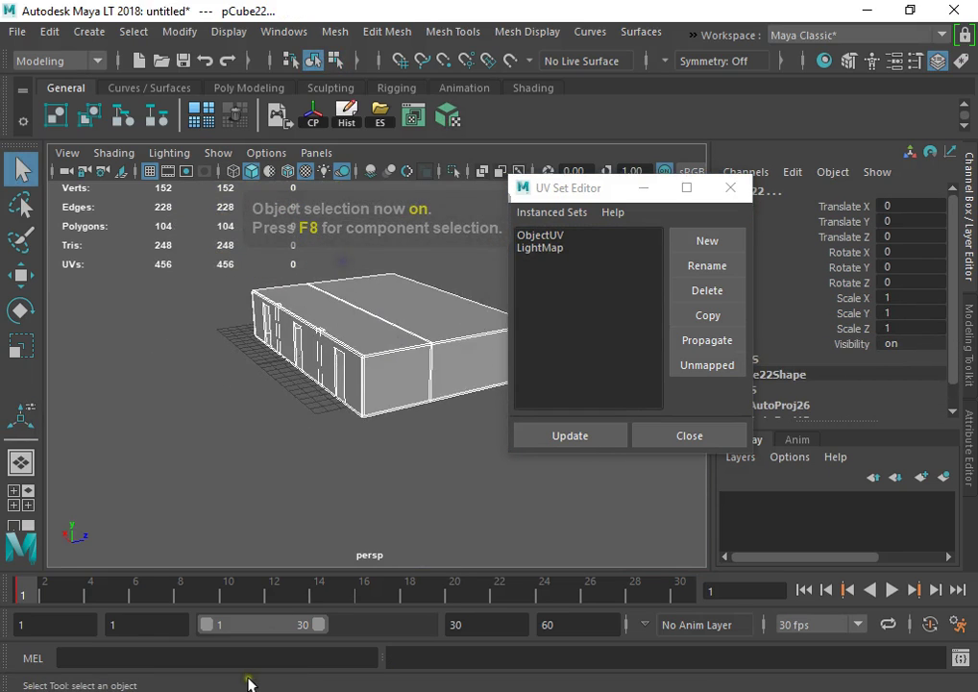
pyautogui.click(193, 432)
pyautogui.keyDown('alt'); pyautogui.moveTo(250, 363); pyautogui.dragTo(371, 330); pyautogui.keyUp('alt')
pyautogui.keyDown('alt'); pyautogui.moveTo(257, 333); pyautogui.dragTo(302, 363, button='right'); pyautogui.keyUp('alt')
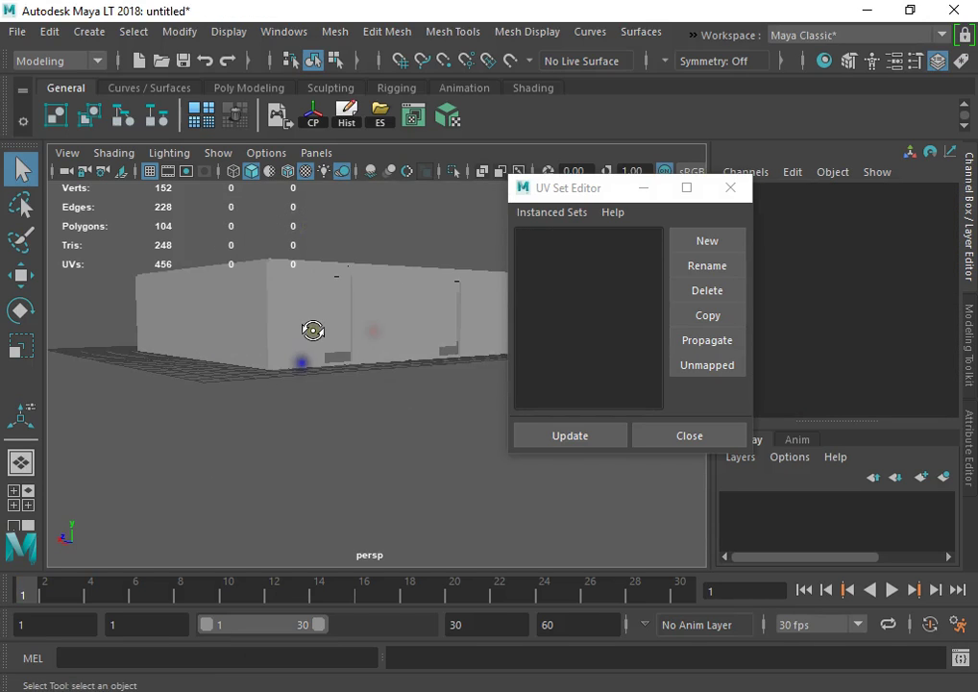
pyautogui.keyDown('alt'); pyautogui.moveTo(312, 330); pyautogui.dragTo(332, 347); pyautogui.keyUp('alt')
pyautogui.keyDown('alt'); pyautogui.moveTo(332, 347); pyautogui.dragTo(307, 386, button='middle'); pyautogui.keyUp('alt')
pyautogui.keyDown('alt'); pyautogui.moveTo(288, 386); pyautogui.dragTo(308, 382); pyautogui.keyUp('alt')
pyautogui.click(306, 387)
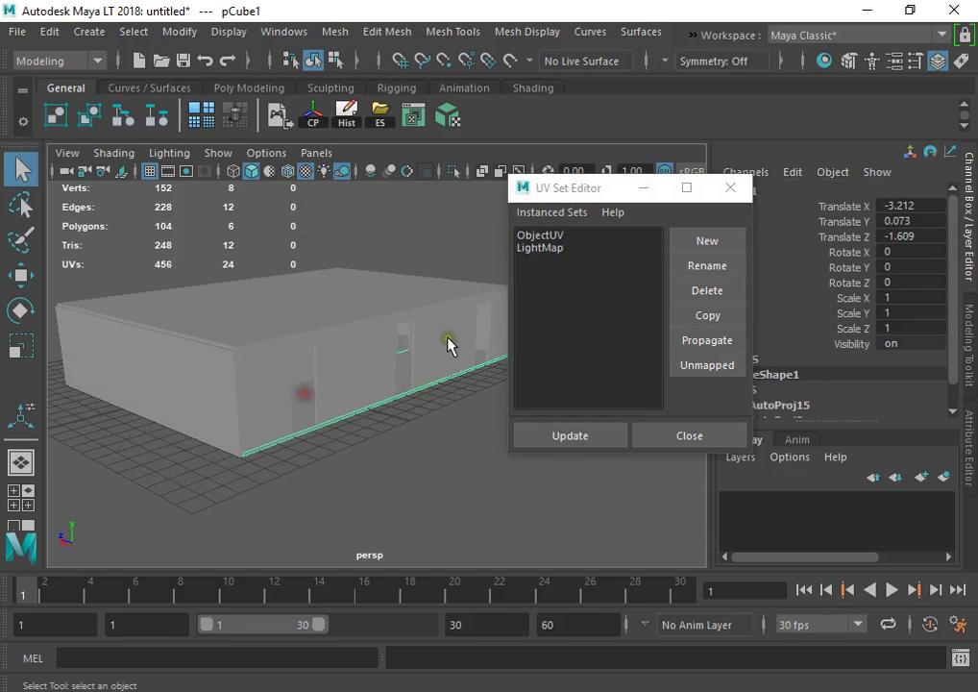
# Step: Select all of the building's UV-mapped meshes, delete their construction history and close the UV Set Editor
pyautogui.moveTo(454, 311)
pyautogui.keyDown('alt'); pyautogui.mouseDown()
pyautogui.moveTo(286, 308)
pyautogui.moveTo(464, 310)
pyautogui.moveTo(453, 313)
pyautogui.mouseUp(); pyautogui.keyUp('alt')
pyautogui.keyDown('alt'); pyautogui.moveTo(452, 313); pyautogui.dragTo(352, 323, button='right'); pyautogui.keyUp('alt')
pyautogui.moveTo(172, 268); pyautogui.dragTo(492, 428)
pyautogui.keyDown('alt'); pyautogui.moveTo(421, 298); pyautogui.dragTo(397, 291); pyautogui.keyUp('alt')
pyautogui.keyDown('alt'); pyautogui.moveTo(397, 291); pyautogui.dragTo(466, 376, button='right'); pyautogui.keyUp('alt')
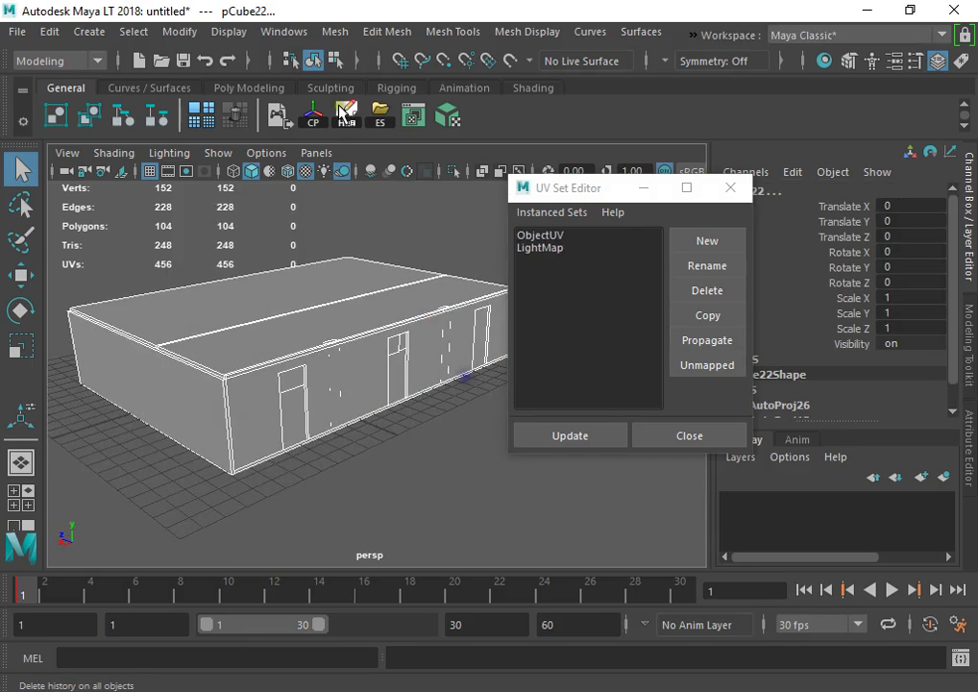
pyautogui.click(343, 112)
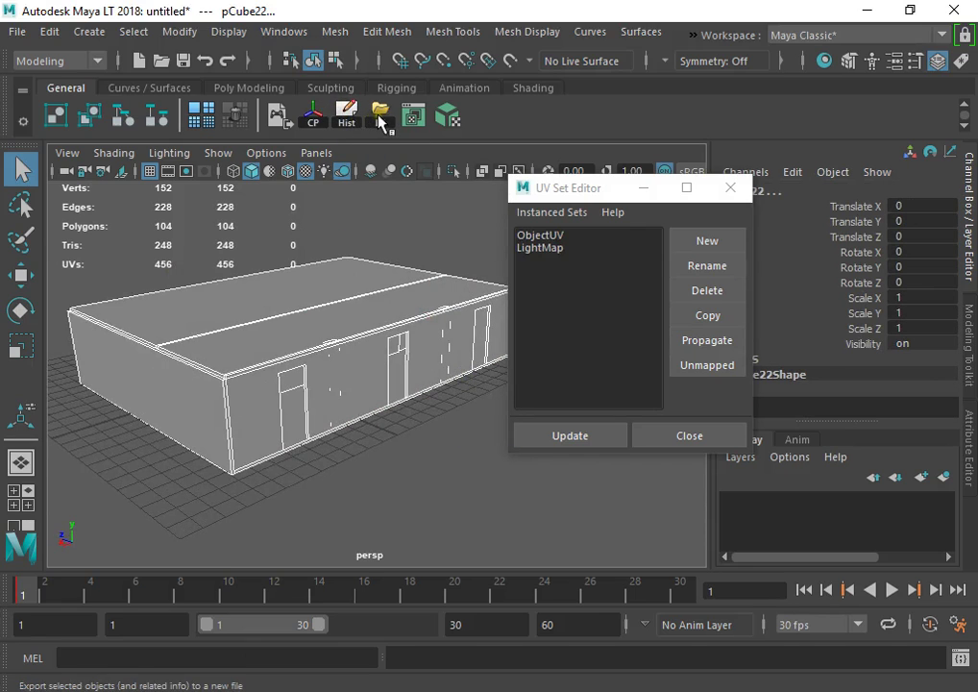
pyautogui.click(736, 194)
pyautogui.click(383, 690)
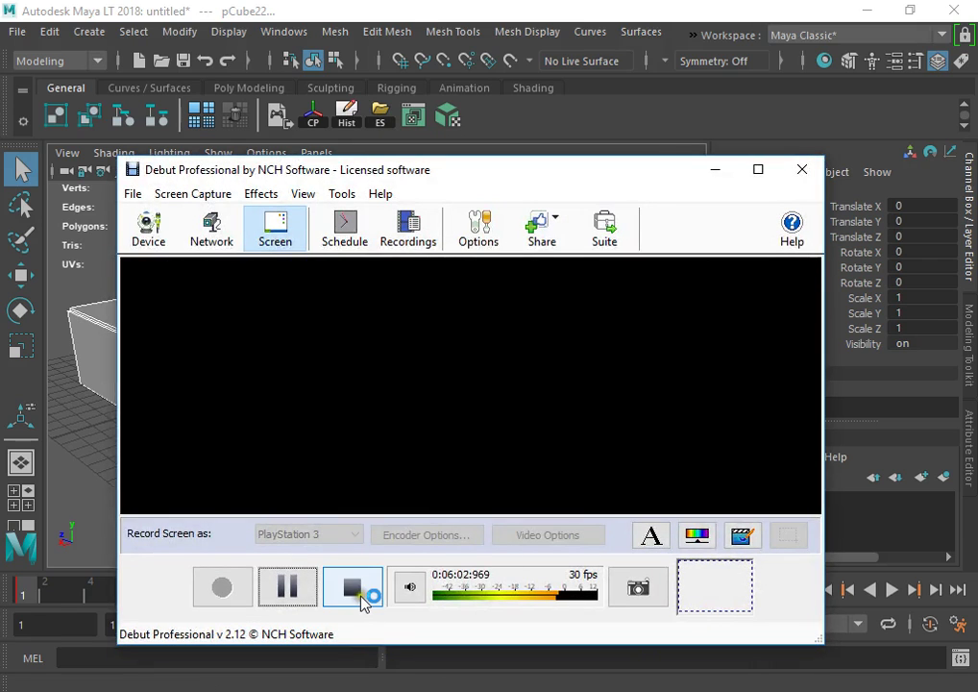